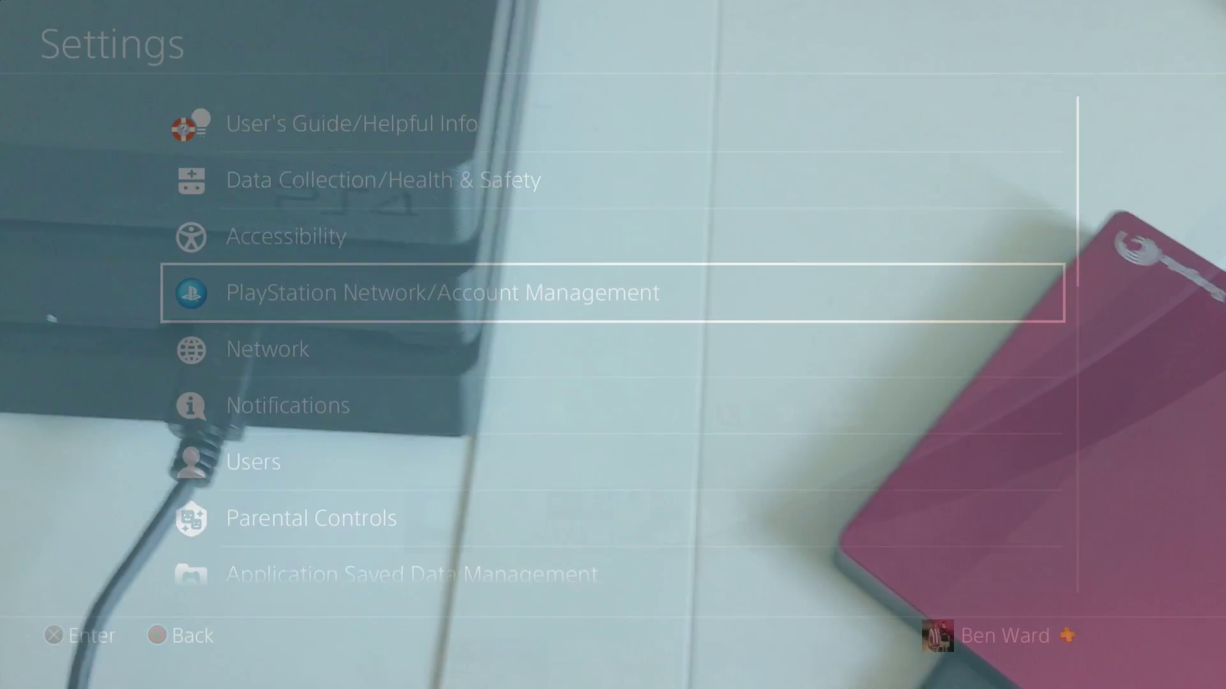
# - Open the BACKUP+ drive under Settings > Devices > USB Storage Devices
pyautogui.press('Down')
pyautogui.press('Down')
pyautogui.press('Down')
pyautogui.press('Down')
pyautogui.press('Down')
pyautogui.press('Down')
pyautogui.press('Down')
pyautogui.press('Down')
pyautogui.press('Down')
pyautogui.press('Down')
pyautogui.press('Down')
pyautogui.press('Down')
pyautogui.press('Down')
pyautogui.press('Down')
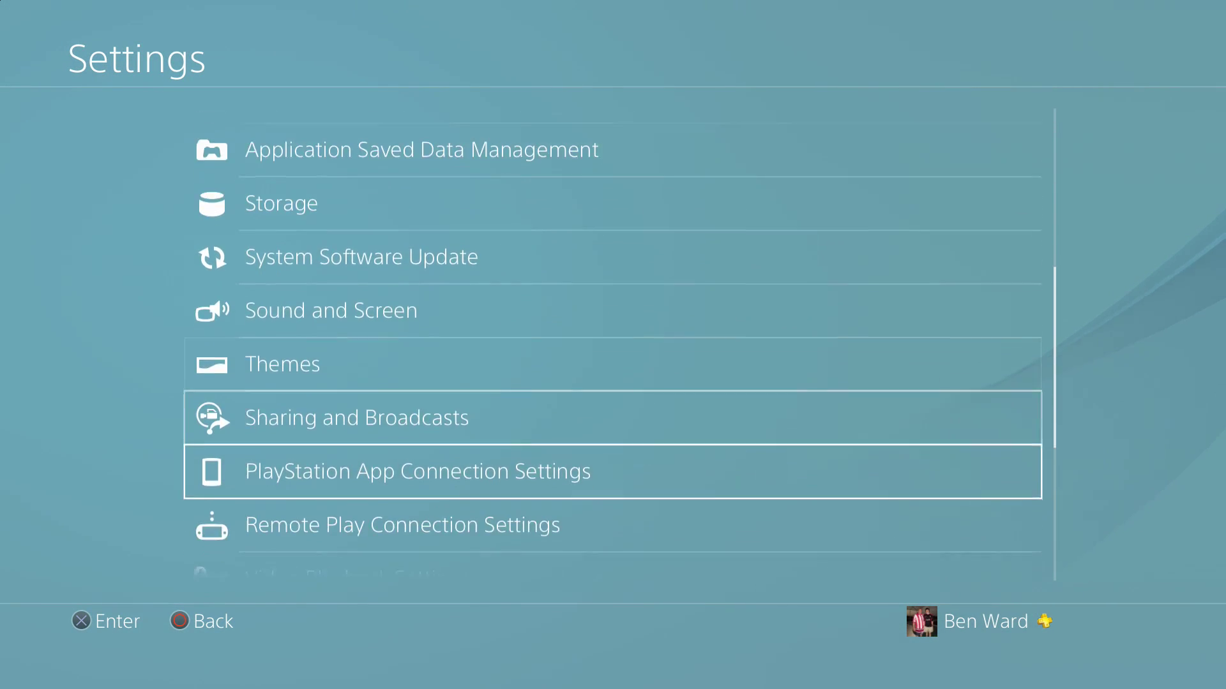
pyautogui.press('Return')
pyautogui.press('Down')
pyautogui.press('Down')
pyautogui.press('Down')
pyautogui.press('Down')
pyautogui.press('Down')
pyautogui.press('Down')
pyautogui.press('Down')
pyautogui.press('Down')
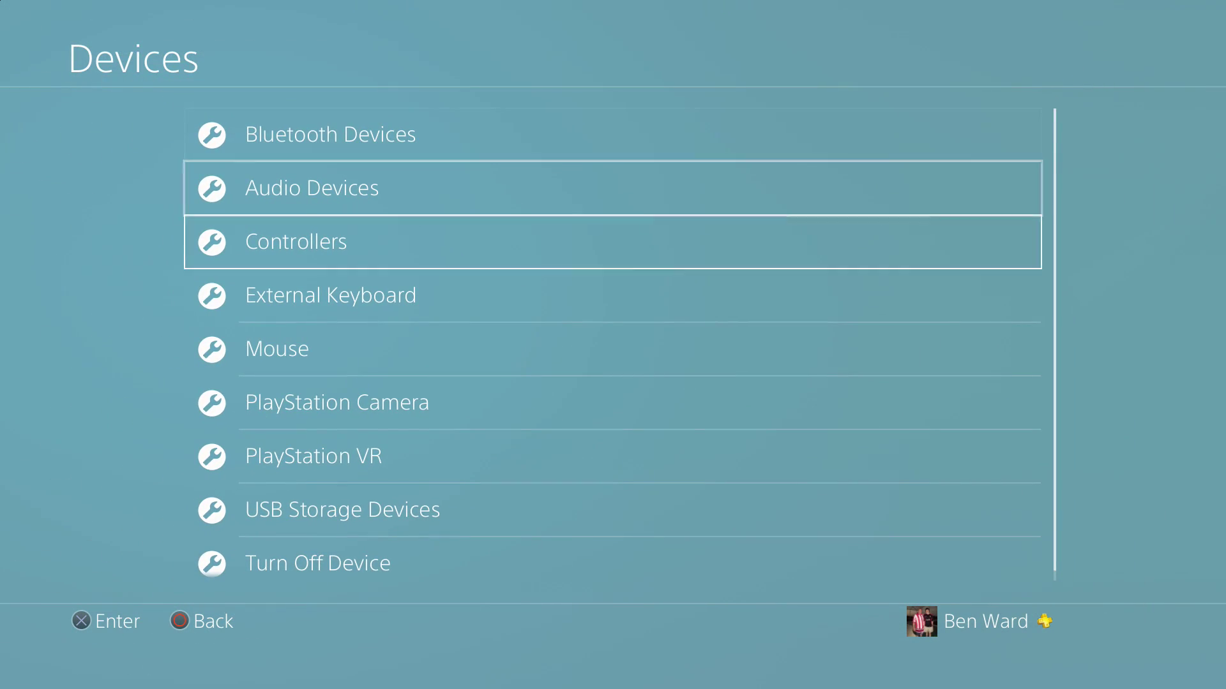
pyautogui.press('Up')
pyautogui.press('Return')
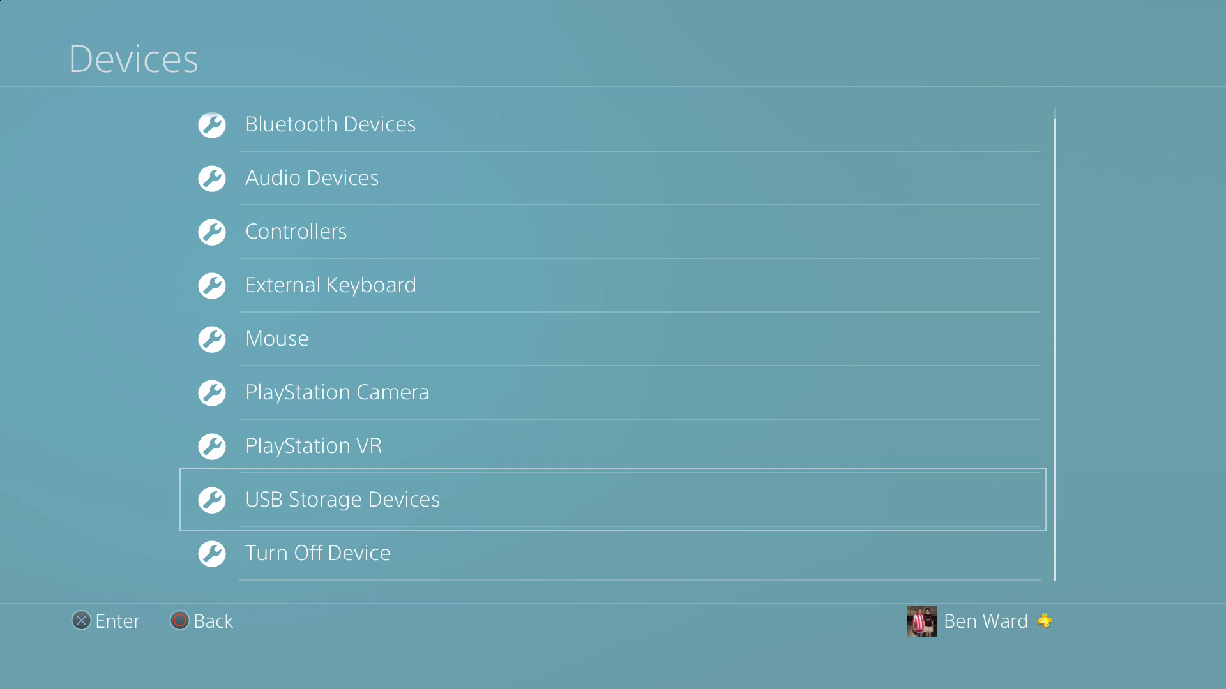
pyautogui.press('Return')
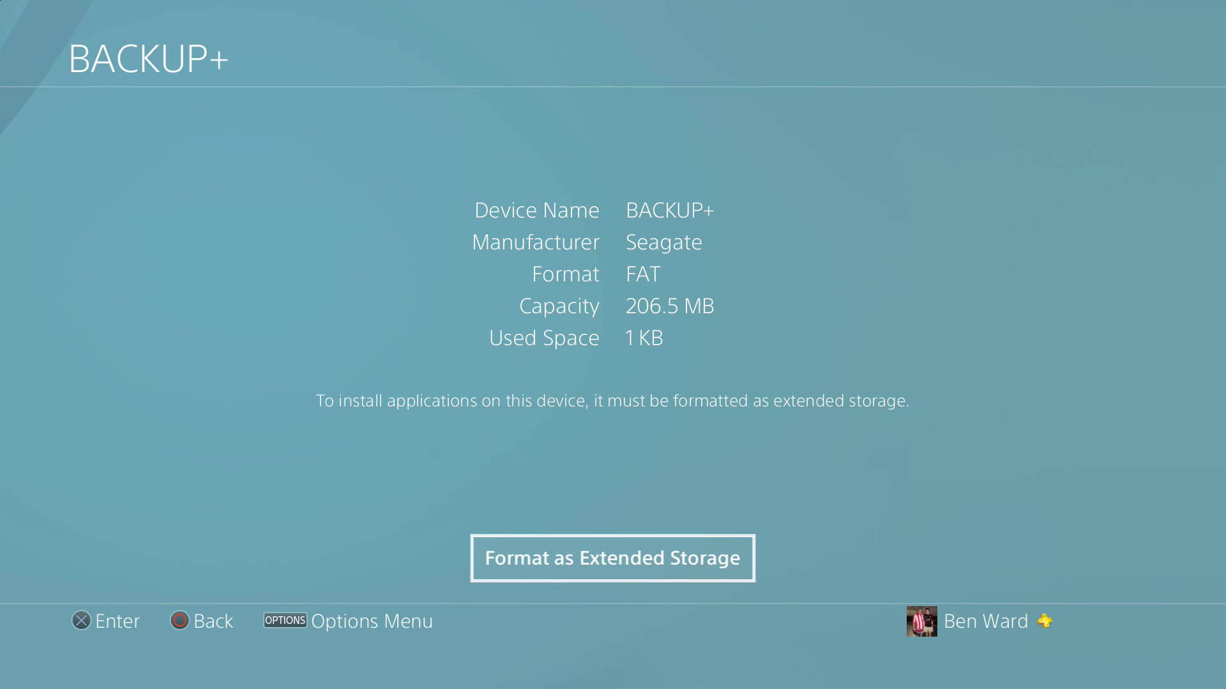
# - Choose Format as Extended Storage for BACKUP+ and confirm the format
pyautogui.press('Return')
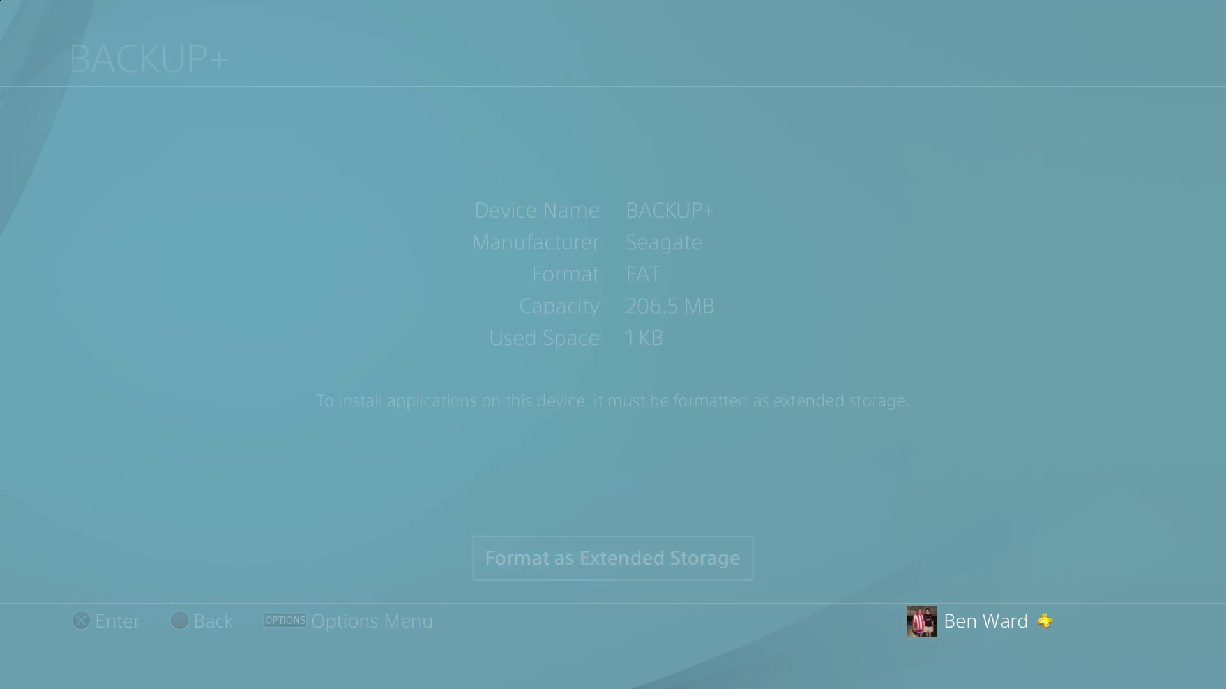
pyautogui.press('Return')
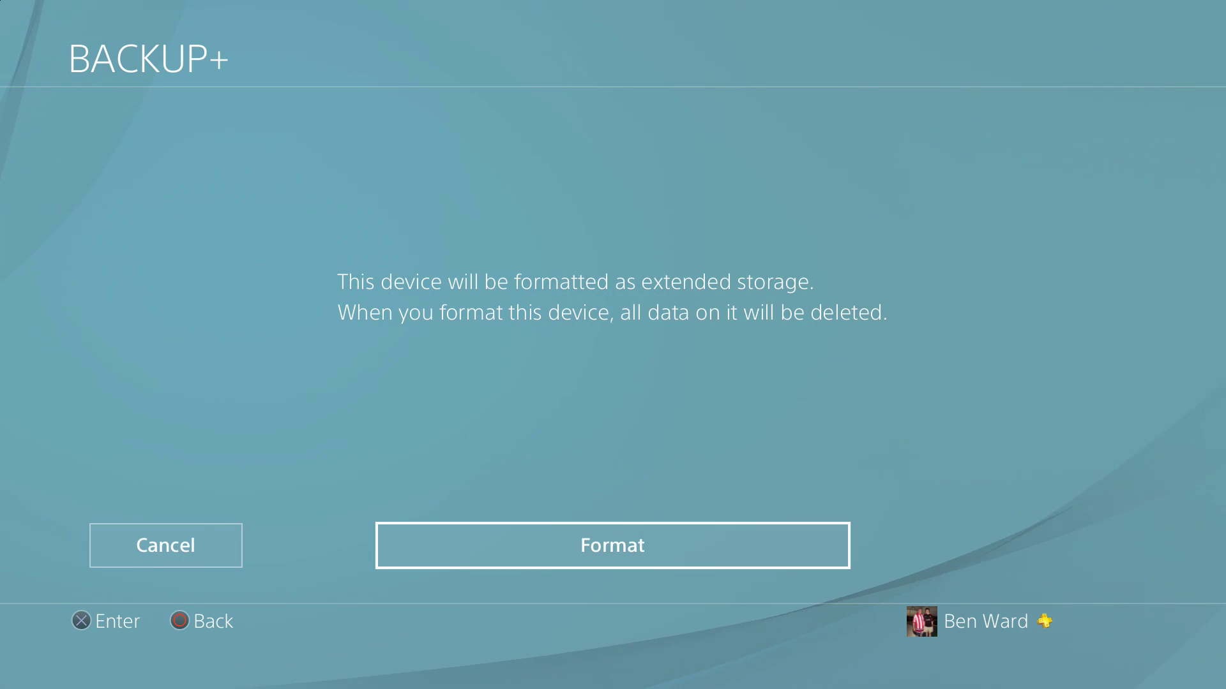
pyautogui.press('Return')
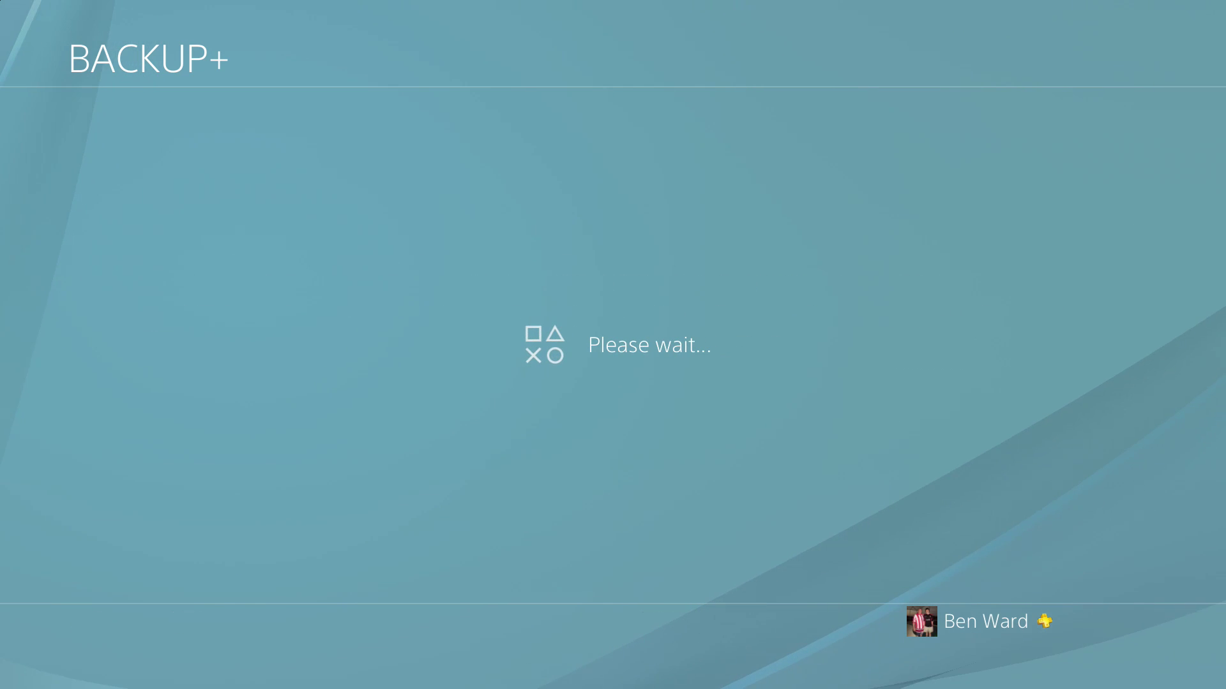
# - Approve erasing BACKUP+'s data so formatting as extended storage proceeds
pyautogui.press('Return')
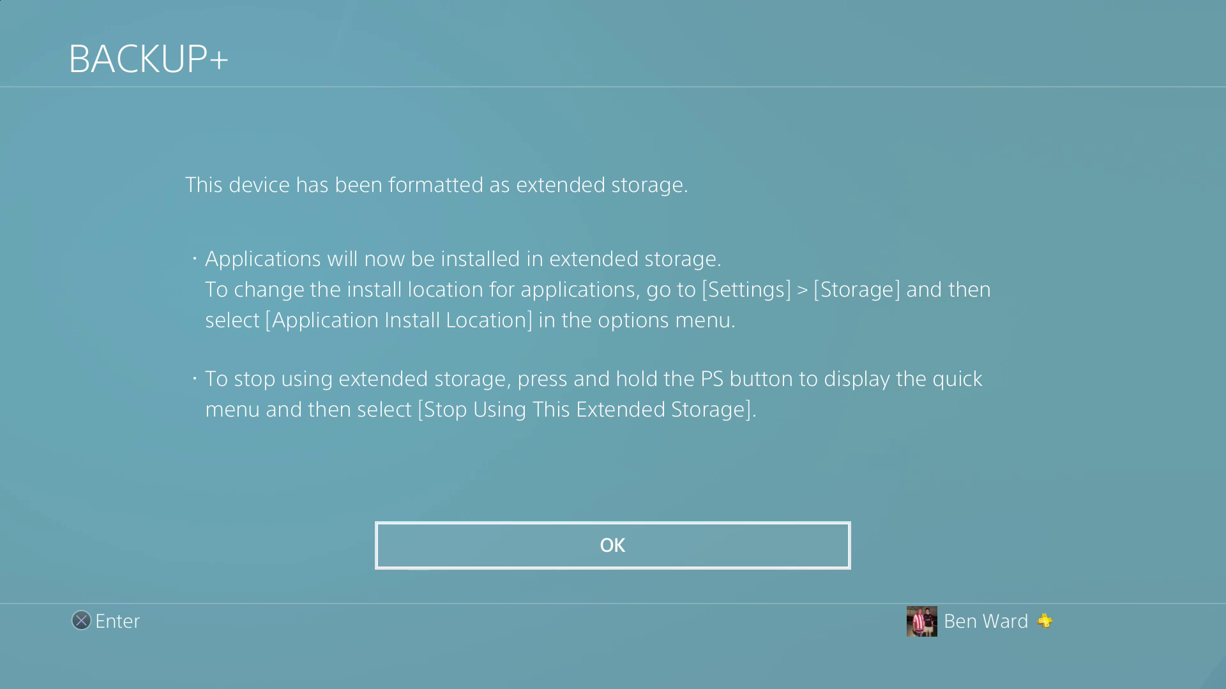
# - Acknowledge the formatting-complete message and reopen BACKUP+ to reach Manage Content
pyautogui.press('Return')
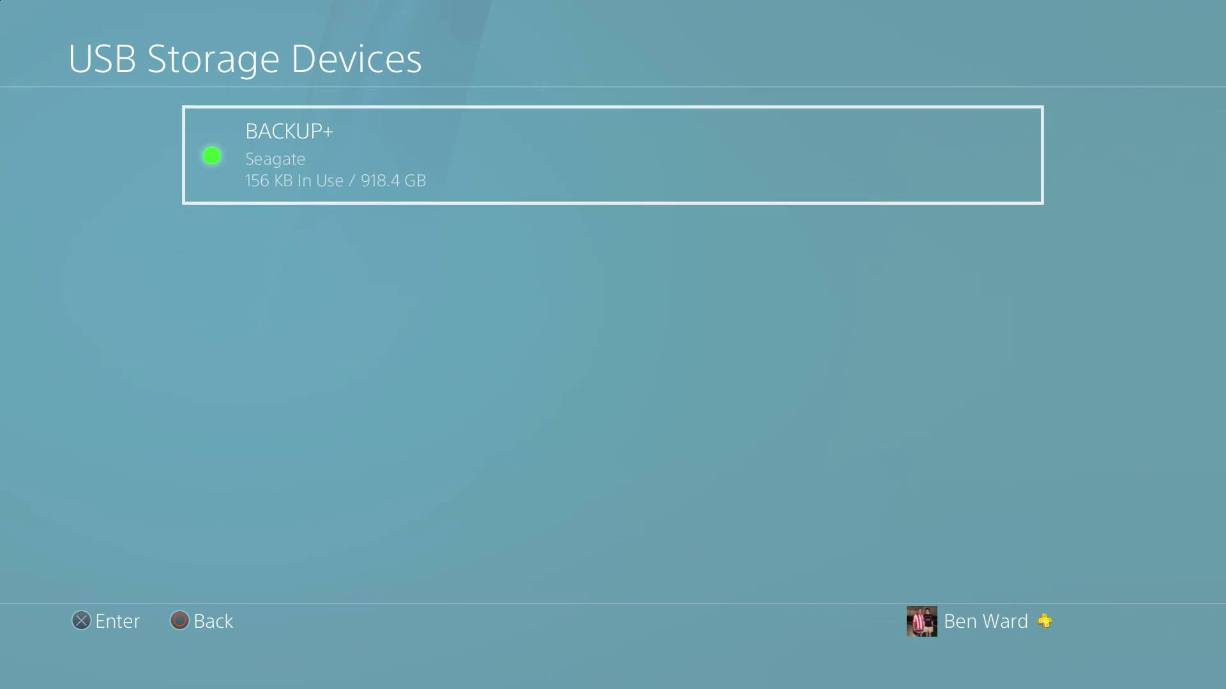
pyautogui.press('Return')
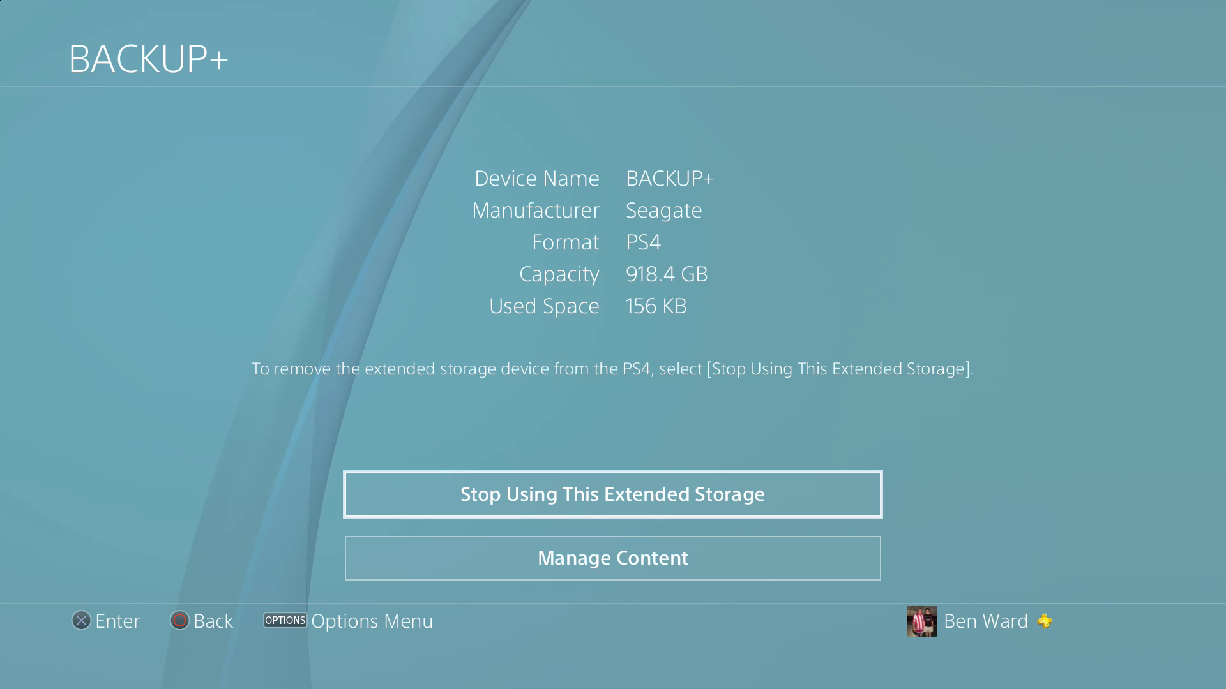
pyautogui.press('Escape')
pyautogui.press('Escape')
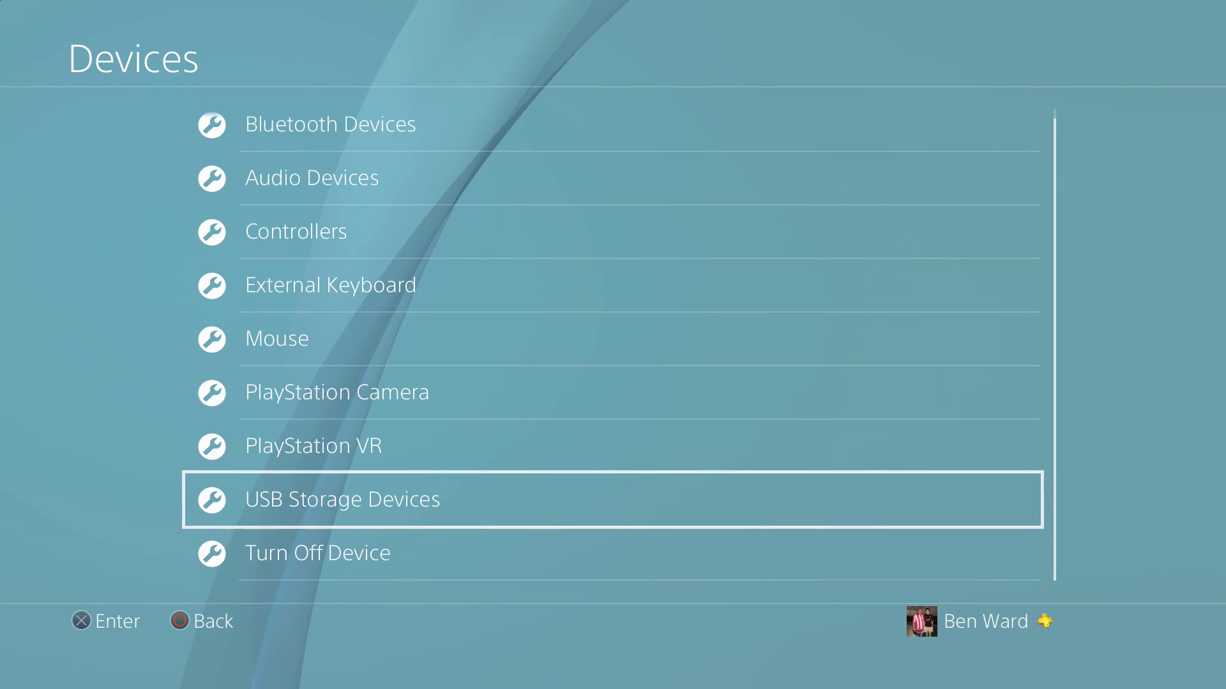
pyautogui.press('Return')
pyautogui.press('Return')
pyautogui.press('Down')
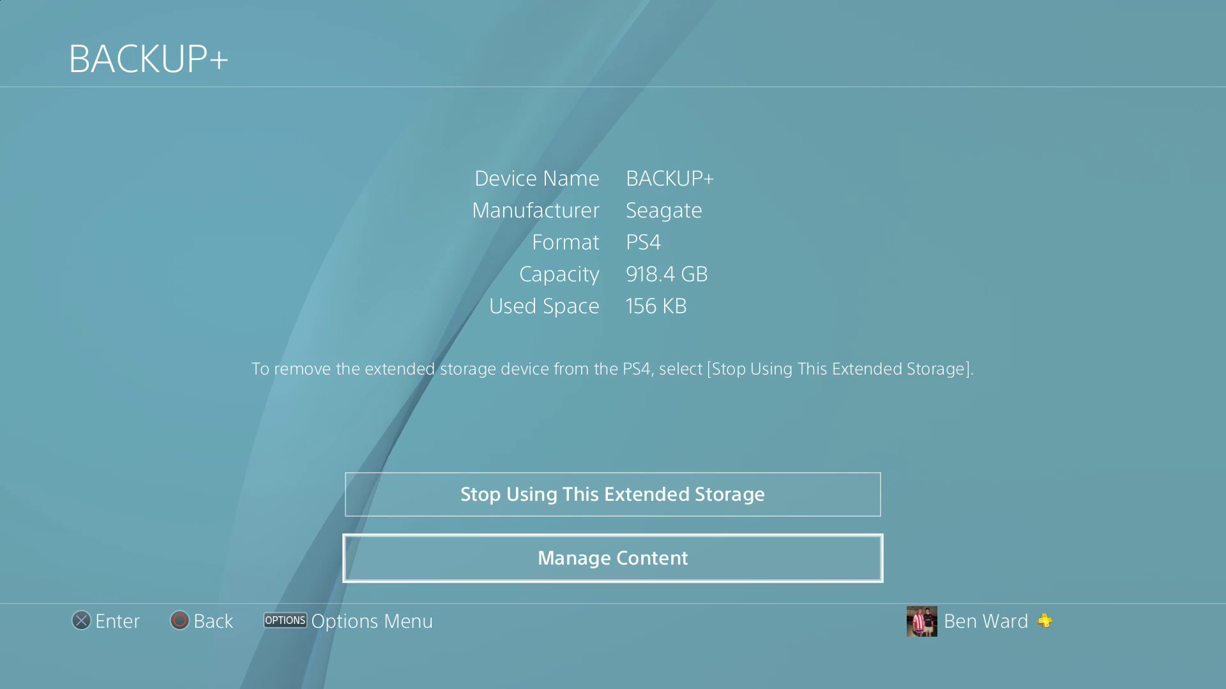
pyautogui.press('Return')
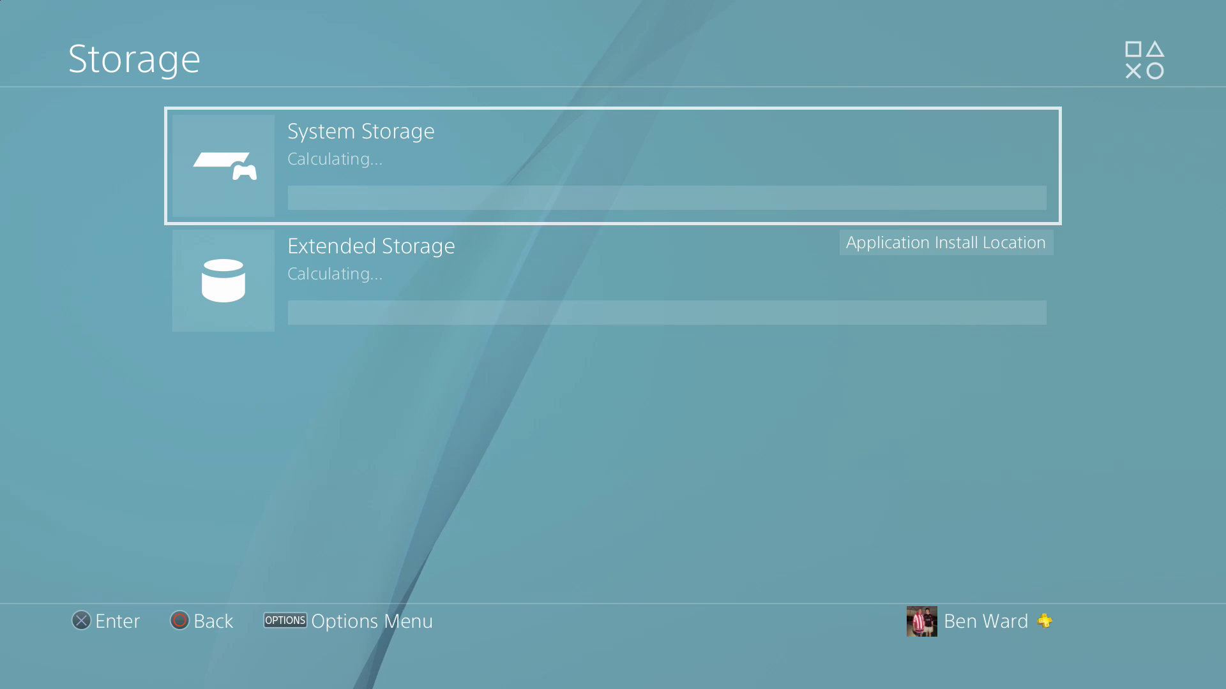
# - Compare System Storage with the empty 0 KB/918.4 GB Extended Storage on the Storage page
pyautogui.press('Down')
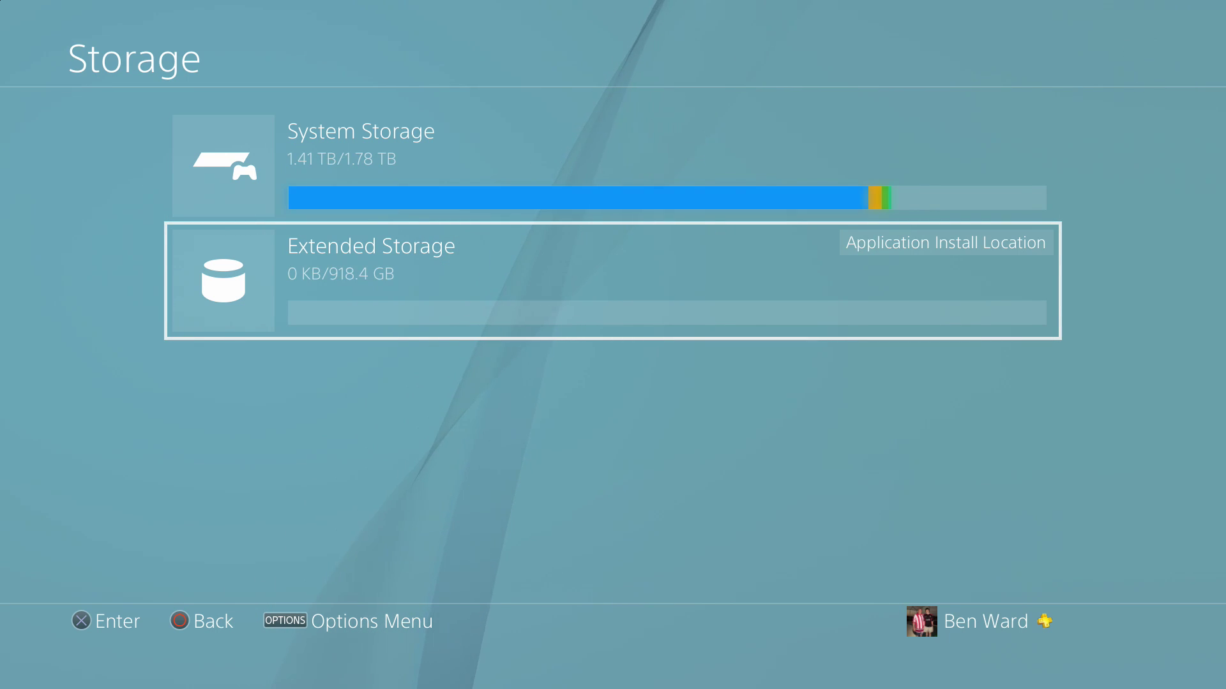
pyautogui.press('Up')
pyautogui.press('Down')
pyautogui.press('Up')
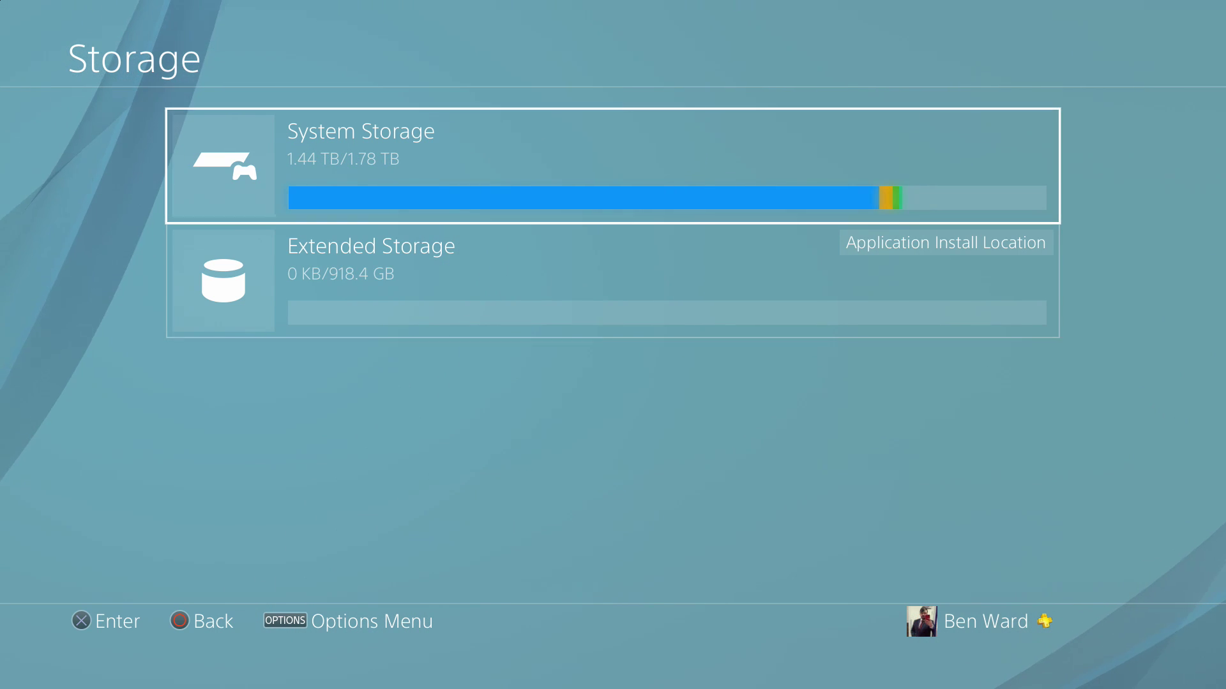
pyautogui.press('Down')
pyautogui.press('Up')
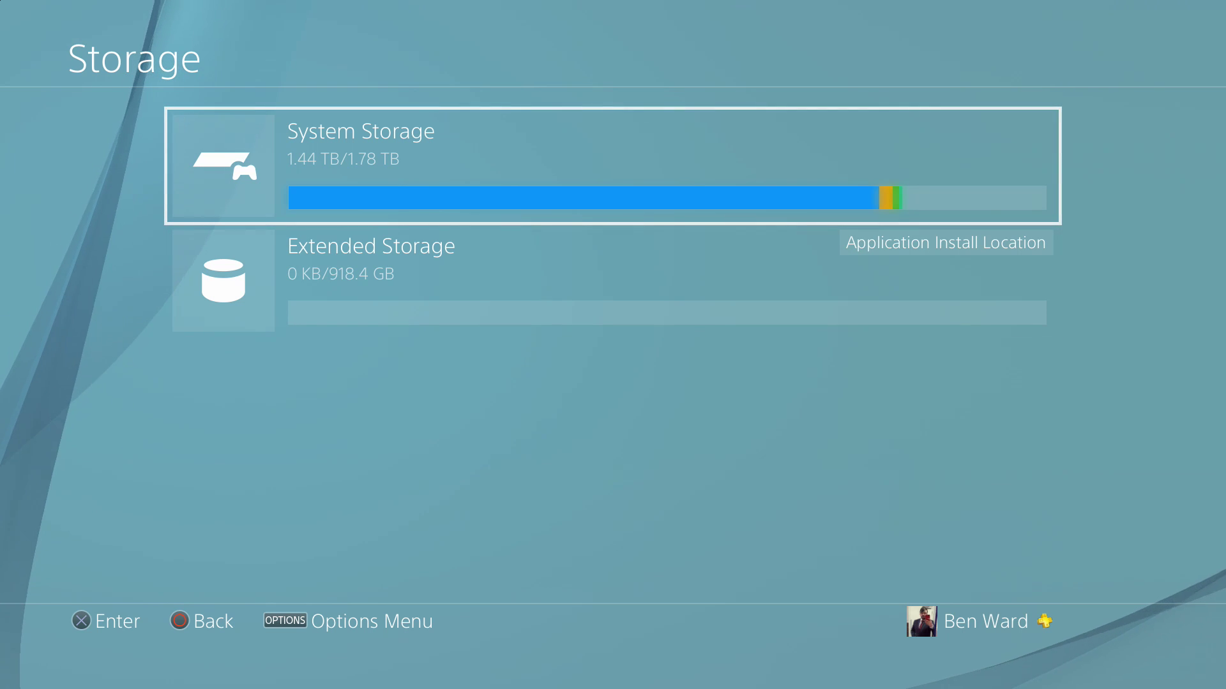
# - Open System Storage's Applications list and highlight The Swindle
pyautogui.press('Return')
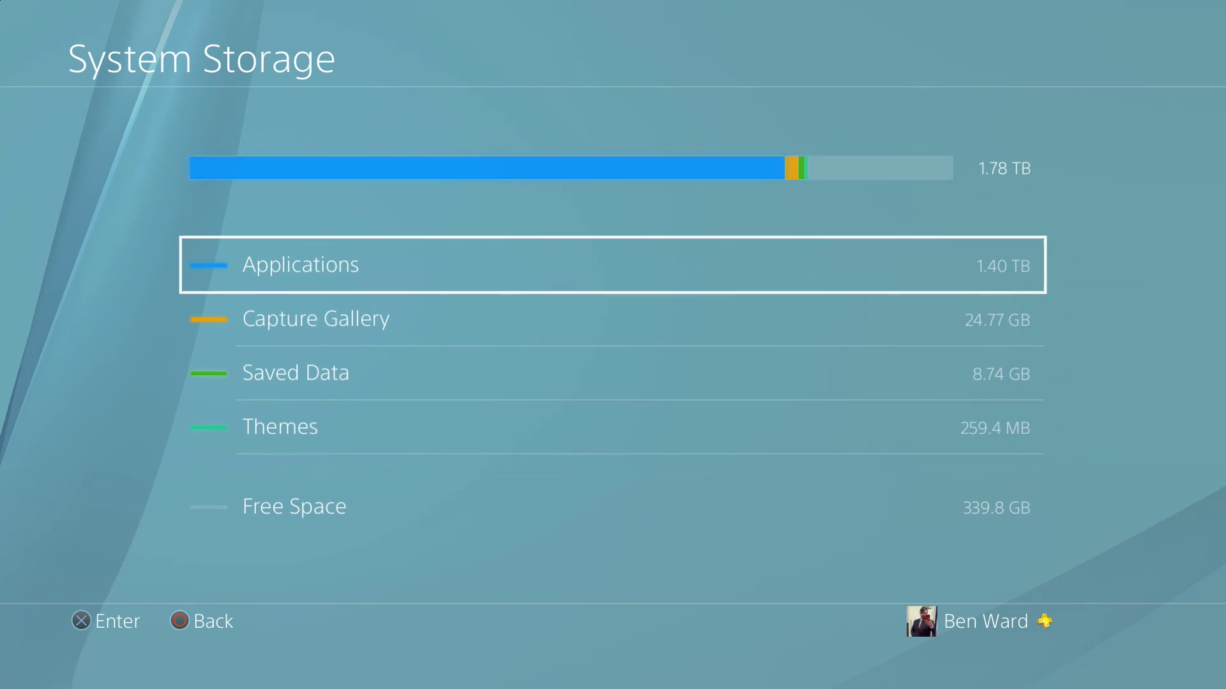
pyautogui.press('Return')
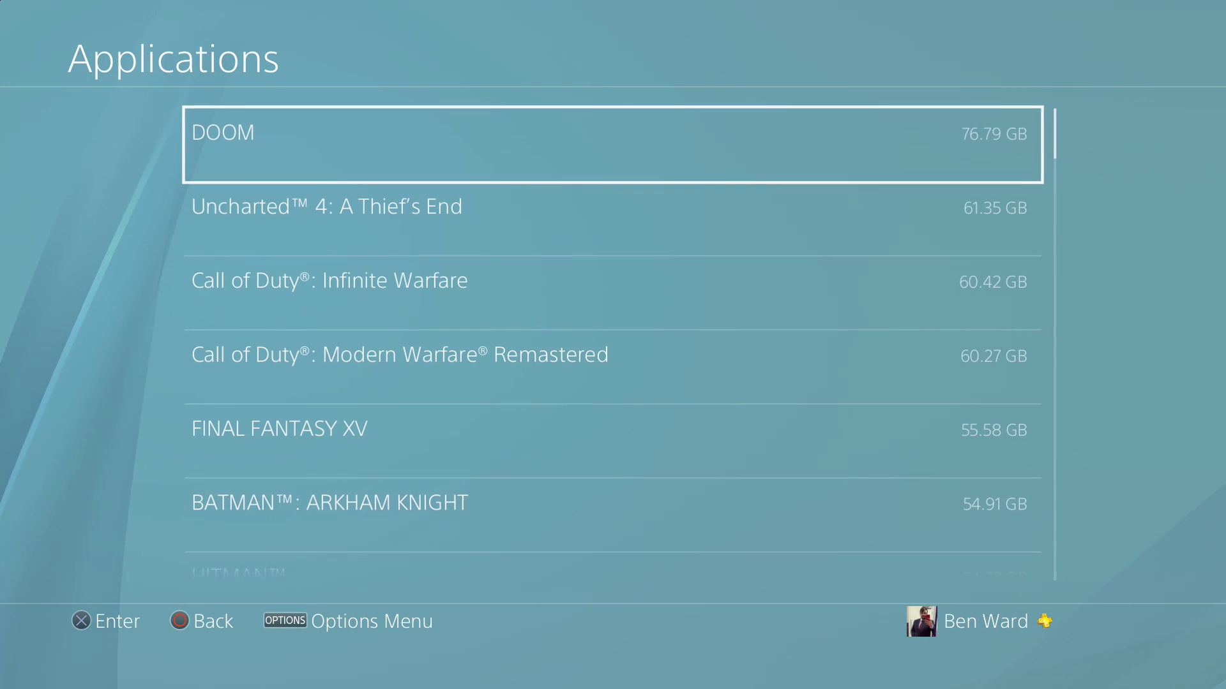
pyautogui.press('Down')
pyautogui.press('Down')
pyautogui.press('Down')
pyautogui.press('Down')
pyautogui.press('Down')
pyautogui.press('Down')
pyautogui.press('Down')
pyautogui.press('Down')
pyautogui.press('Down')
pyautogui.press('Down')
pyautogui.press('Down')
pyautogui.press('Down')
pyautogui.press('Down')
pyautogui.press('Down')
pyautogui.press('Down')
pyautogui.press('Down')
pyautogui.press('Down')
pyautogui.press('Down')
pyautogui.press('Down')
pyautogui.press('Down')
pyautogui.press('Down')
pyautogui.press('Down')
pyautogui.press('Down')
pyautogui.press('Down')
pyautogui.press('Down')
pyautogui.press('Down')
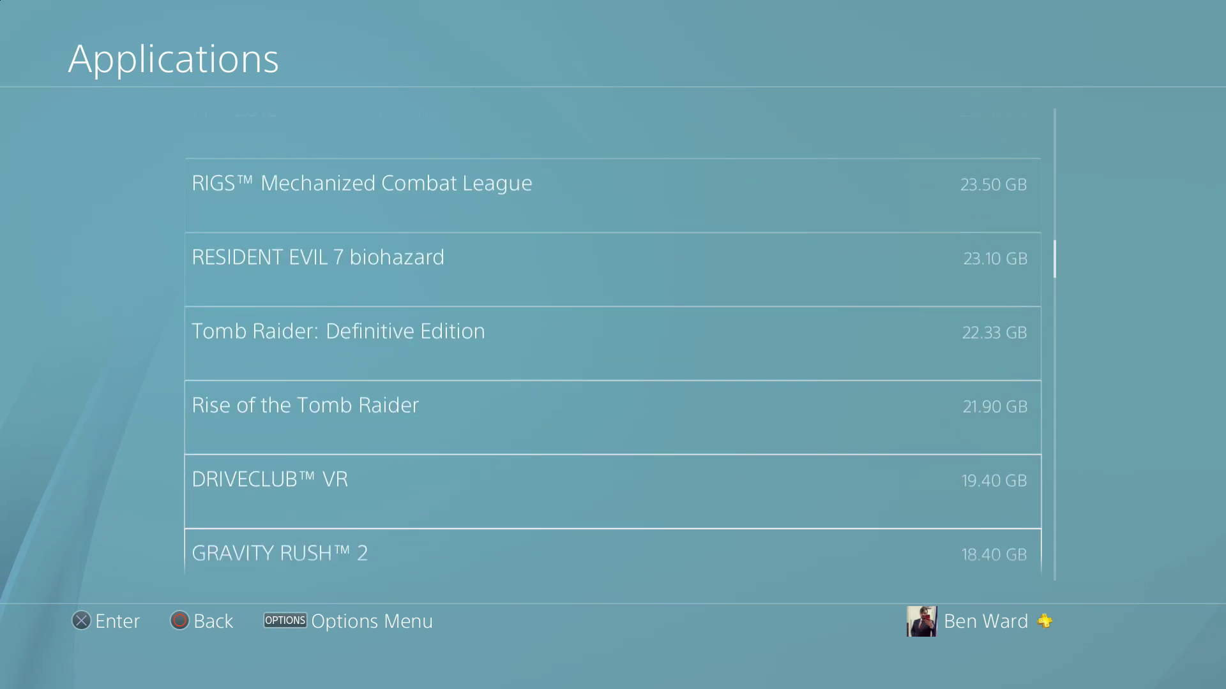
pyautogui.press('Down')
pyautogui.press('Down')
pyautogui.press('Down')
pyautogui.press('Down')
pyautogui.press('Down')
pyautogui.press('Down')
pyautogui.press('Down')
pyautogui.press('Down')
pyautogui.press('Down')
pyautogui.press('Down')
pyautogui.press('Down')
pyautogui.press('Down')
pyautogui.press('Down')
pyautogui.press('Down')
pyautogui.press('Down')
pyautogui.press('Down')
pyautogui.press('Down')
pyautogui.press('Down')
pyautogui.press('Down')
pyautogui.press('Down')
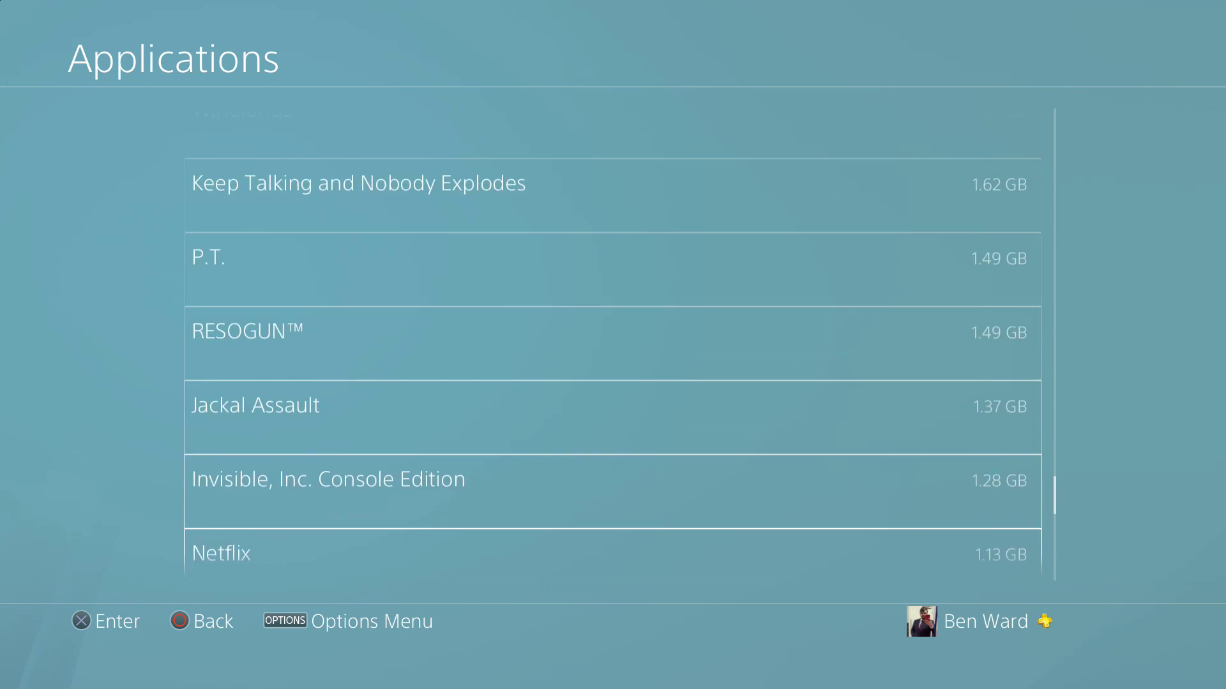
pyautogui.press('Up')
pyautogui.press('Up')
pyautogui.press('Up')
pyautogui.press('Up')
pyautogui.press('Up')
pyautogui.press('Up')
pyautogui.press('Up')
pyautogui.press('Up')
pyautogui.press('Up')
pyautogui.press('Up')
pyautogui.press('Up')
pyautogui.press('Up')
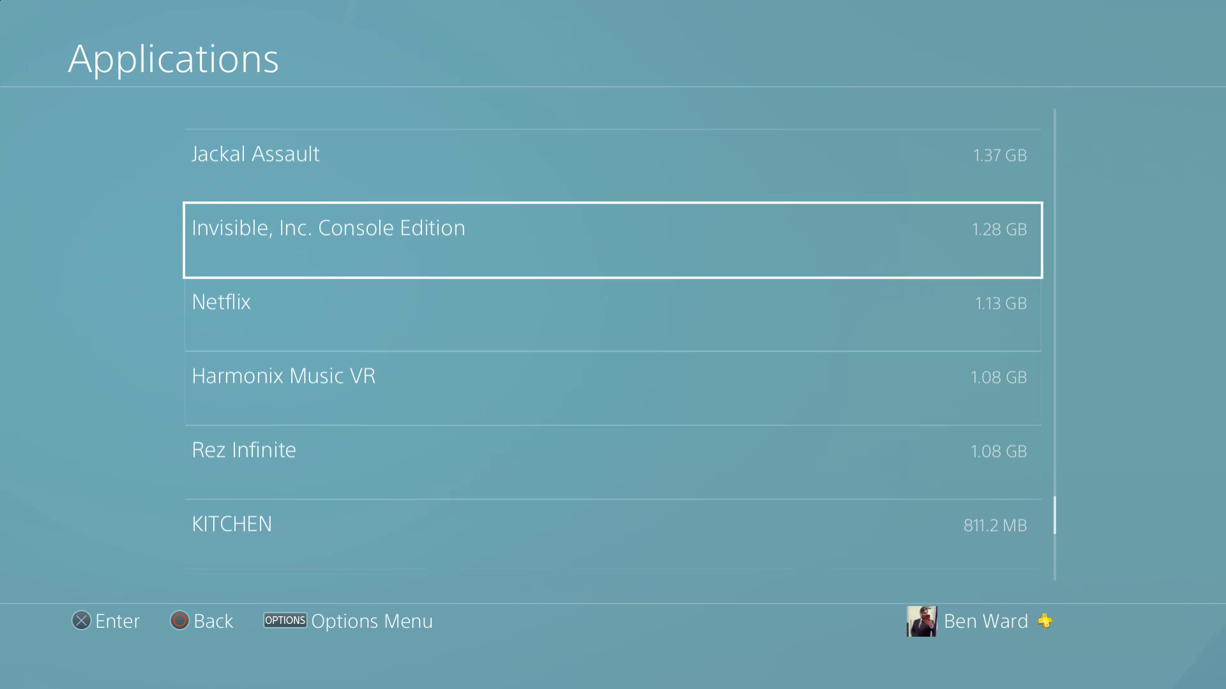
pyautogui.press('Down')
pyautogui.press('Down')
pyautogui.press('Down')
pyautogui.press('Down')
pyautogui.press('Down')
pyautogui.press('Down')
pyautogui.press('Down')
# - Tick The Swindle under Move to Extended Storage and request the move
pyautogui.press('Menu')
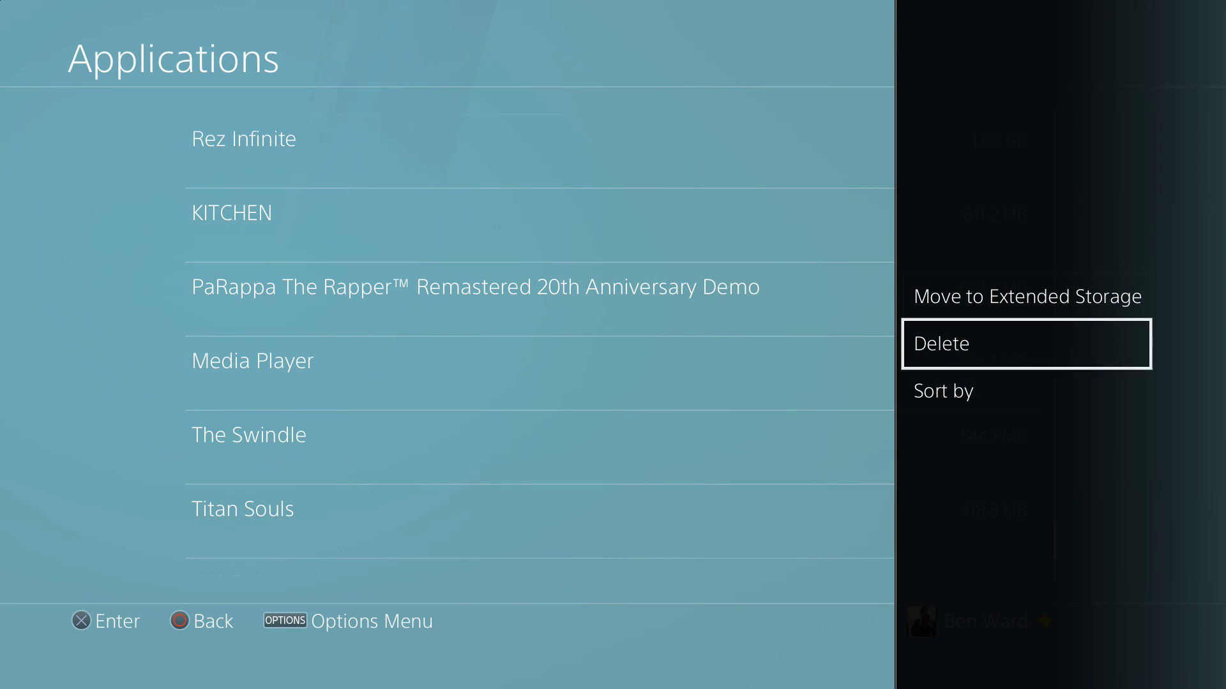
pyautogui.press('Return')
pyautogui.press('Down')
pyautogui.press('Up')
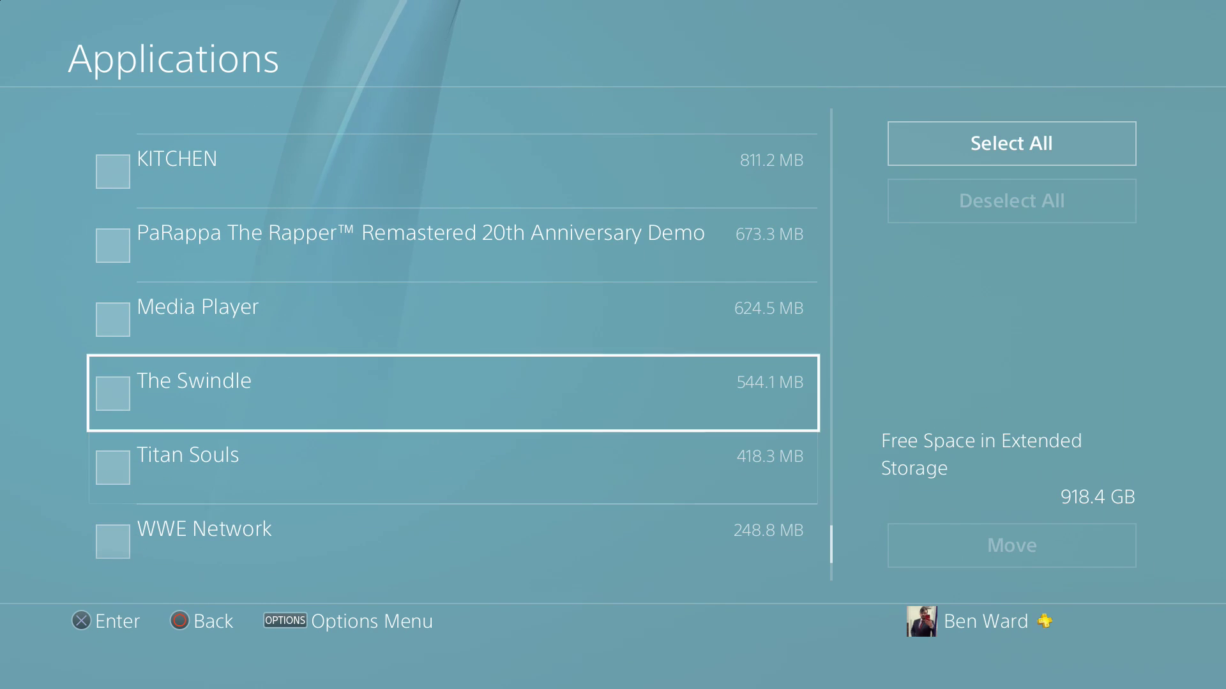
pyautogui.press('Return')
pyautogui.press('Right')
pyautogui.press('Return')
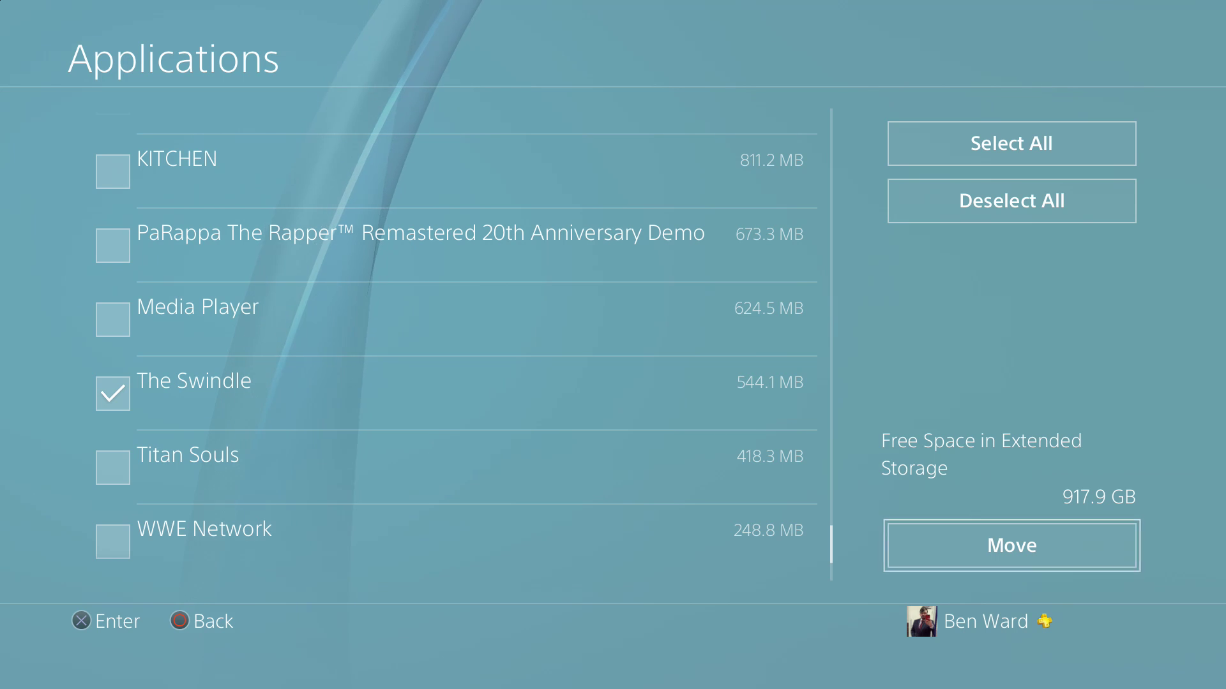
# - Confirm moving The Swindle and check it now appears among Extended Storage applications
pyautogui.press('Return')
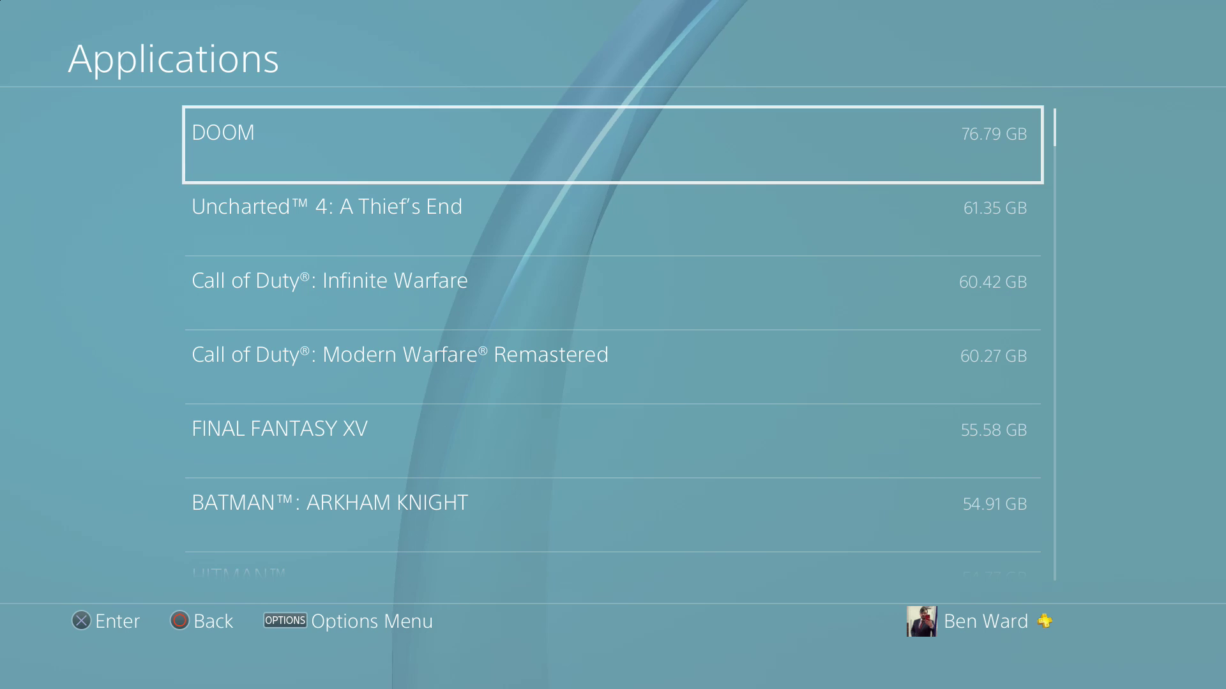
pyautogui.press('Escape')
pyautogui.press('Escape')
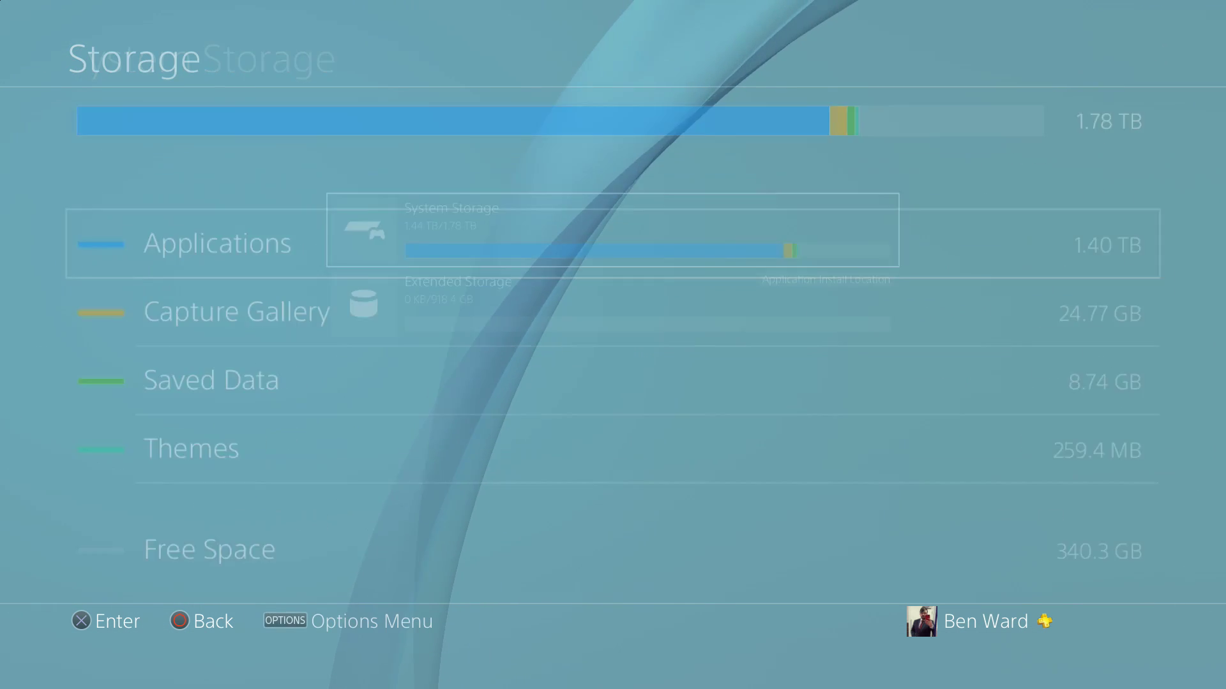
pyautogui.press('Down')
pyautogui.press('Return')
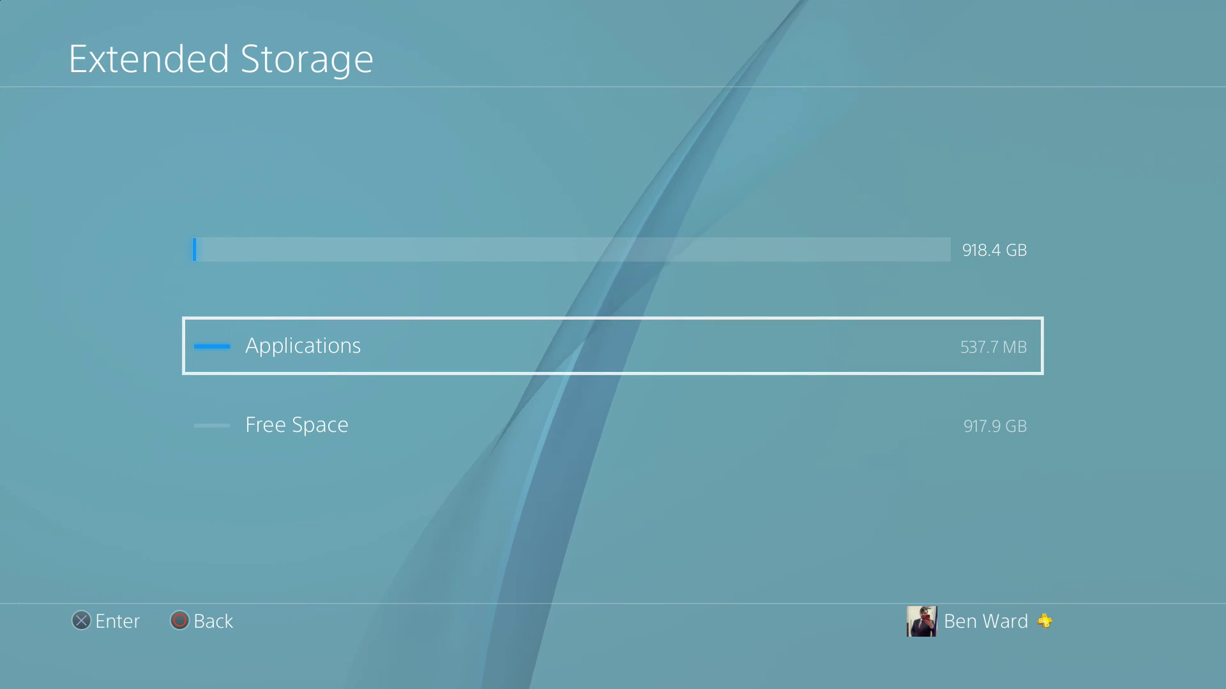
pyautogui.press('Return')
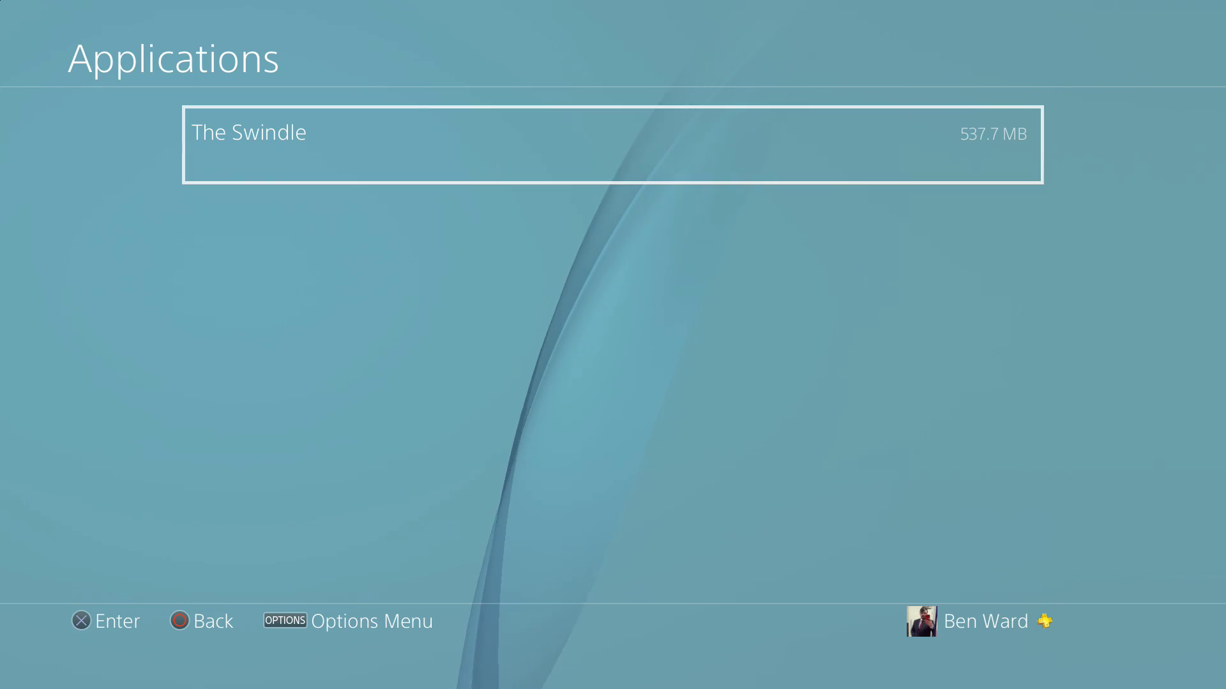
pyautogui.press('Escape')
pyautogui.press('Escape')
pyautogui.press('Escape')
pyautogui.press('Escape')
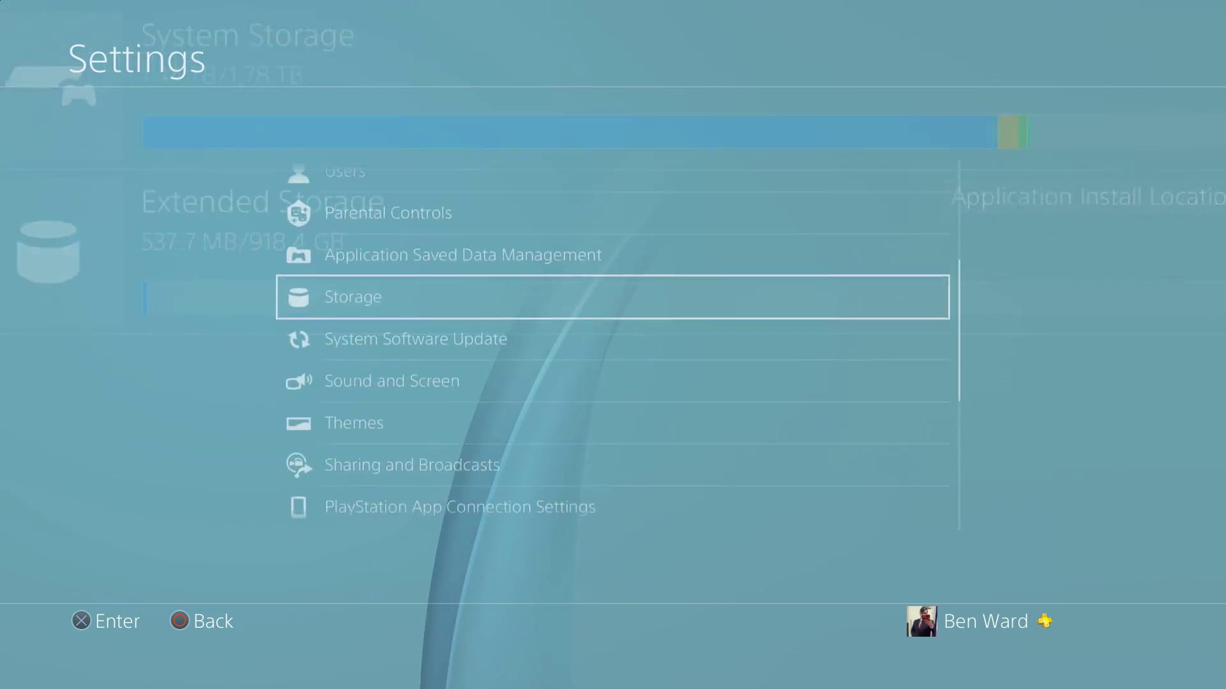
# - Highlight The Swindle inside the home screen's 'Small' Digital Games folder
pyautogui.press('Down')
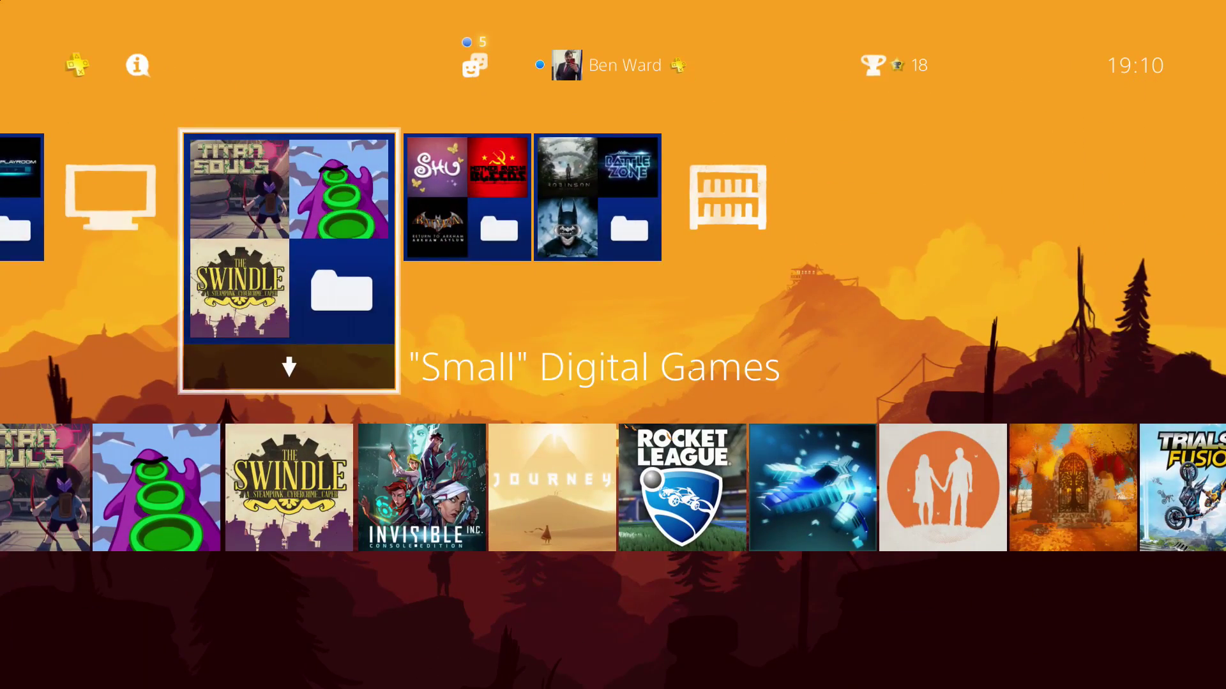
pyautogui.press('Return')
pyautogui.press('Left')
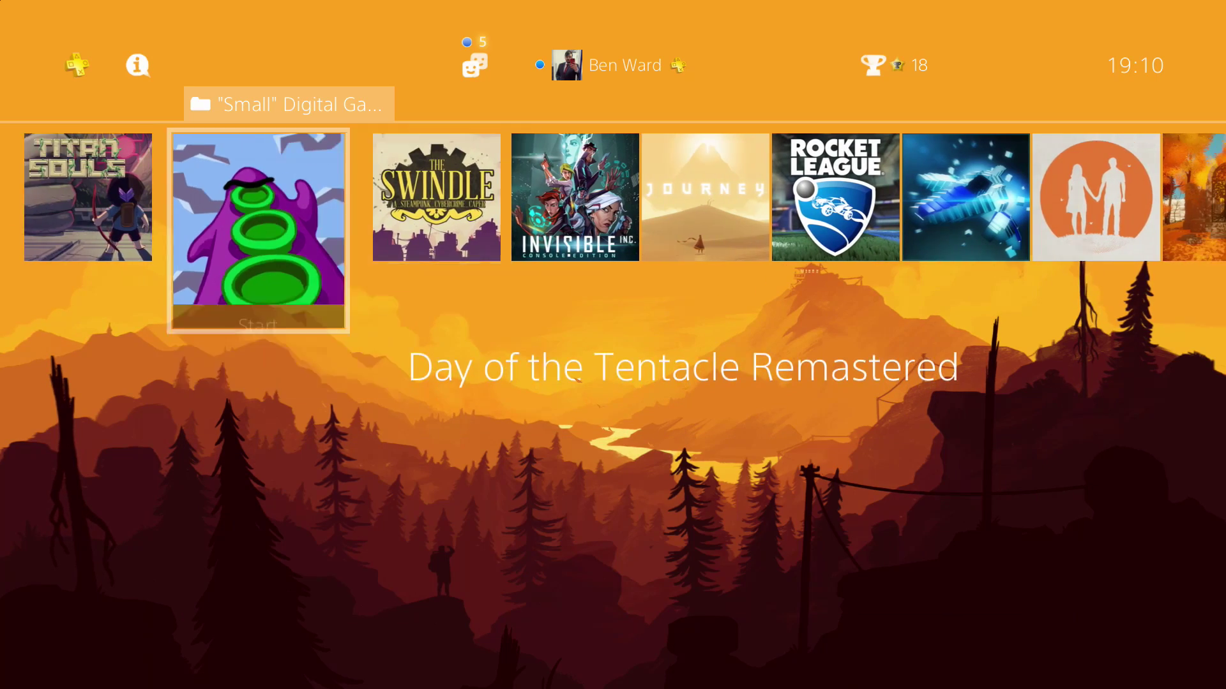
pyautogui.press('Right')
pyautogui.press('Right')
pyautogui.press('Left')
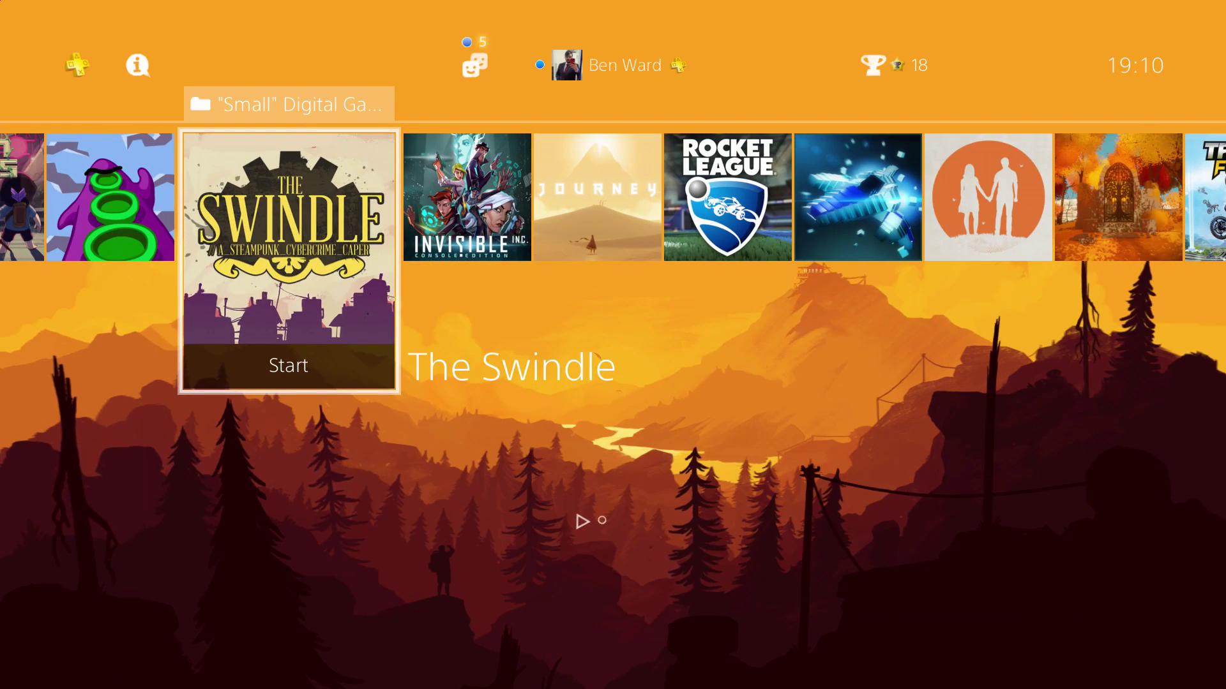
# - Stop using the BACKUP+ extended storage from the Quick Menu's Sound/Devices and acknowledge removal
pyautogui.press('super')
pyautogui.press('Down')
pyautogui.press('Down')
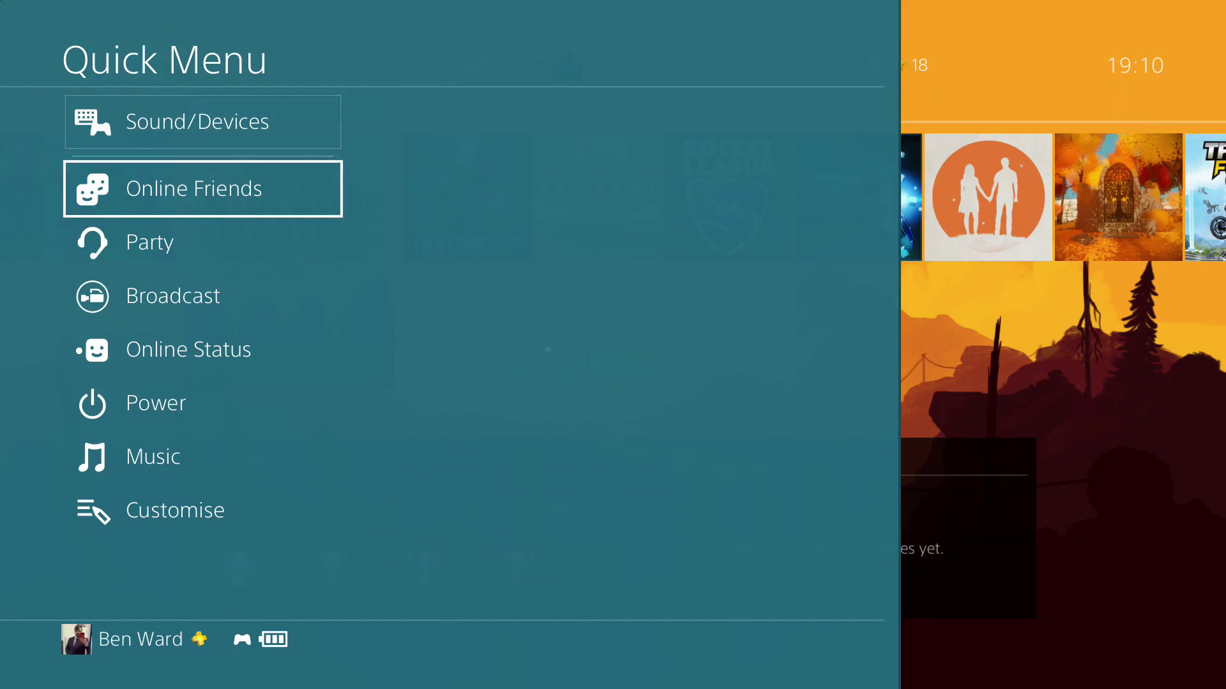
pyautogui.press('Up')
pyautogui.press('Up')
pyautogui.press('Return')
pyautogui.press('Down')
pyautogui.press('Down')
pyautogui.press('Down')
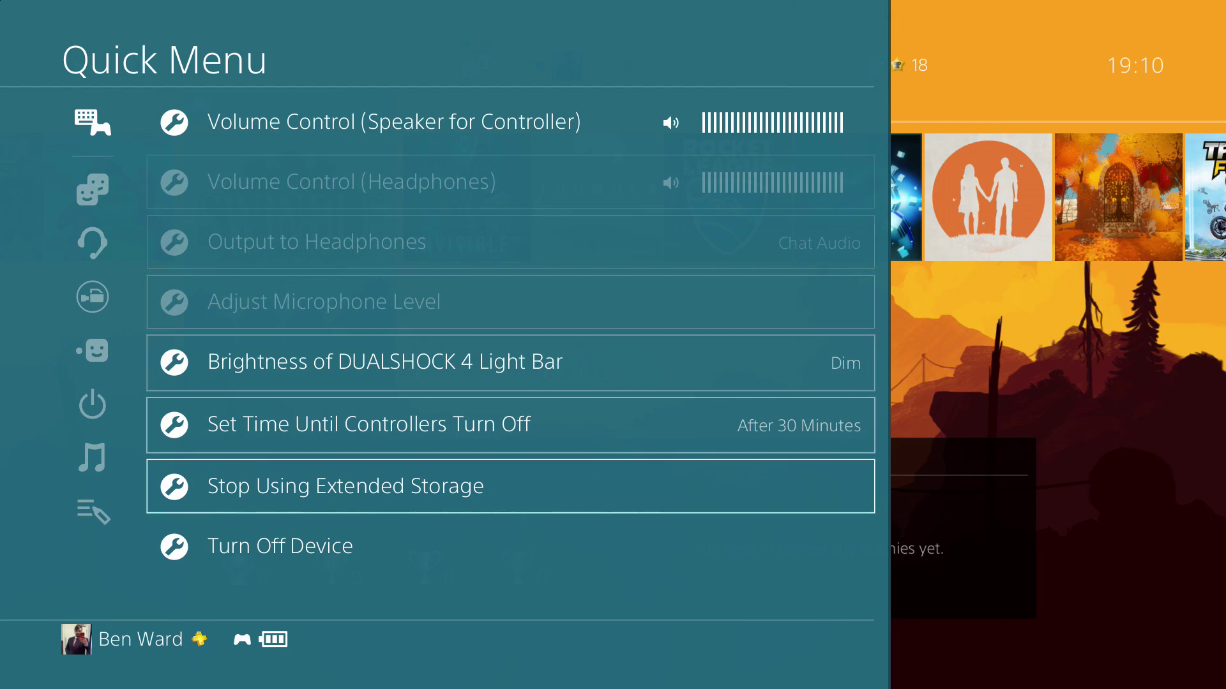
pyautogui.press('Escape')
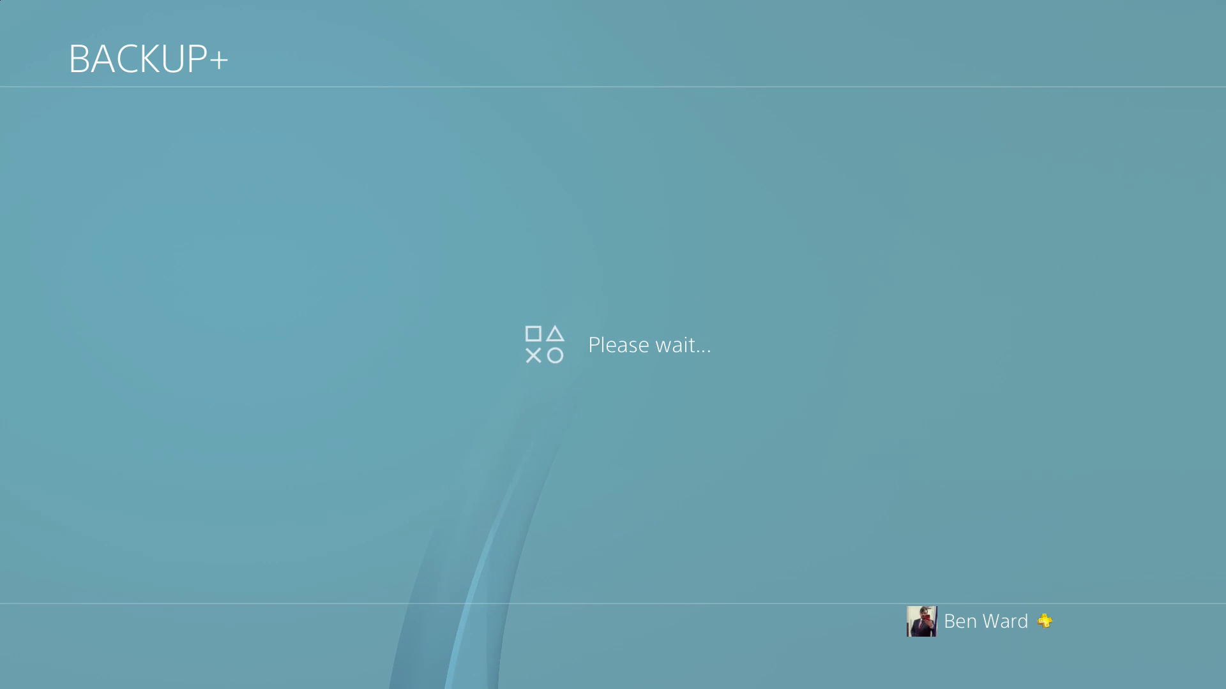
pyautogui.press('Return')
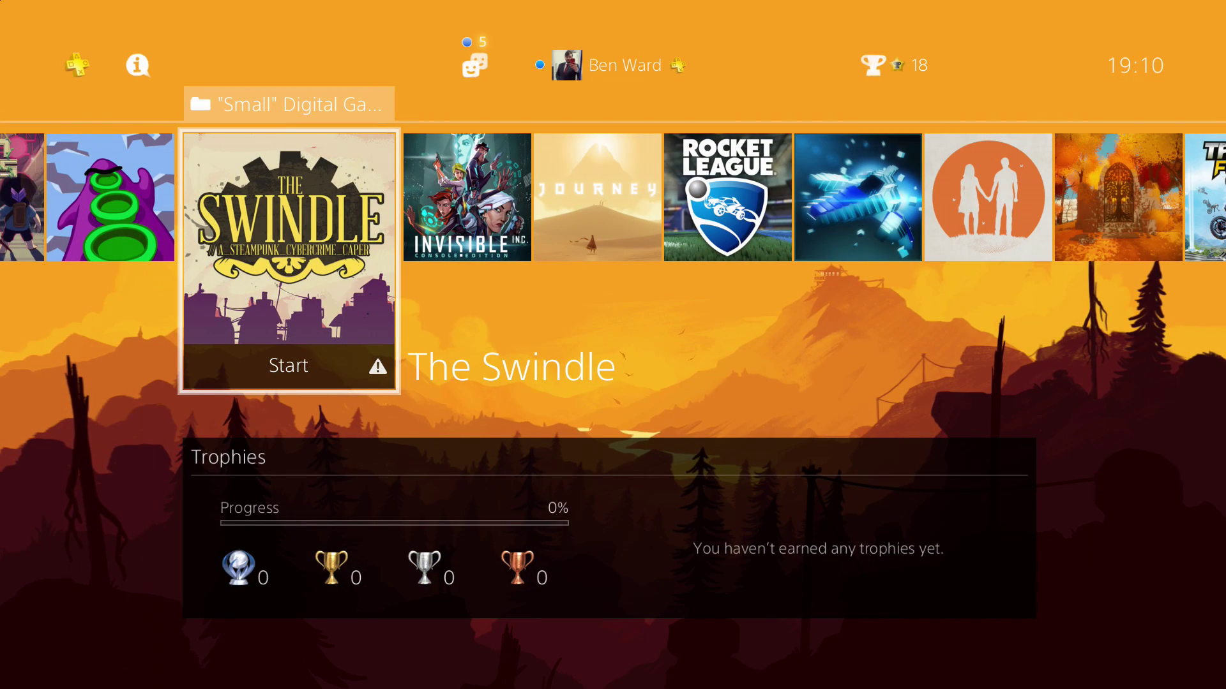
# - Try starting The Swindle without the drive, then cancel the cannot-find-application error
pyautogui.press('Return')
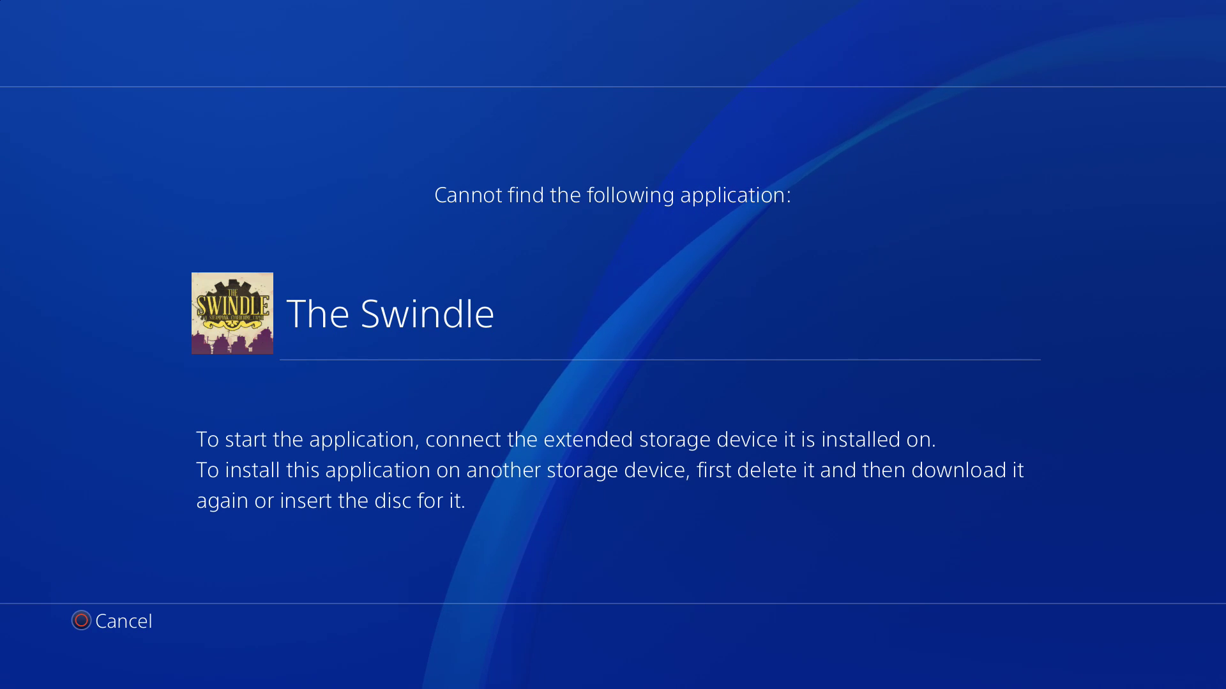
pyautogui.press('Escape')
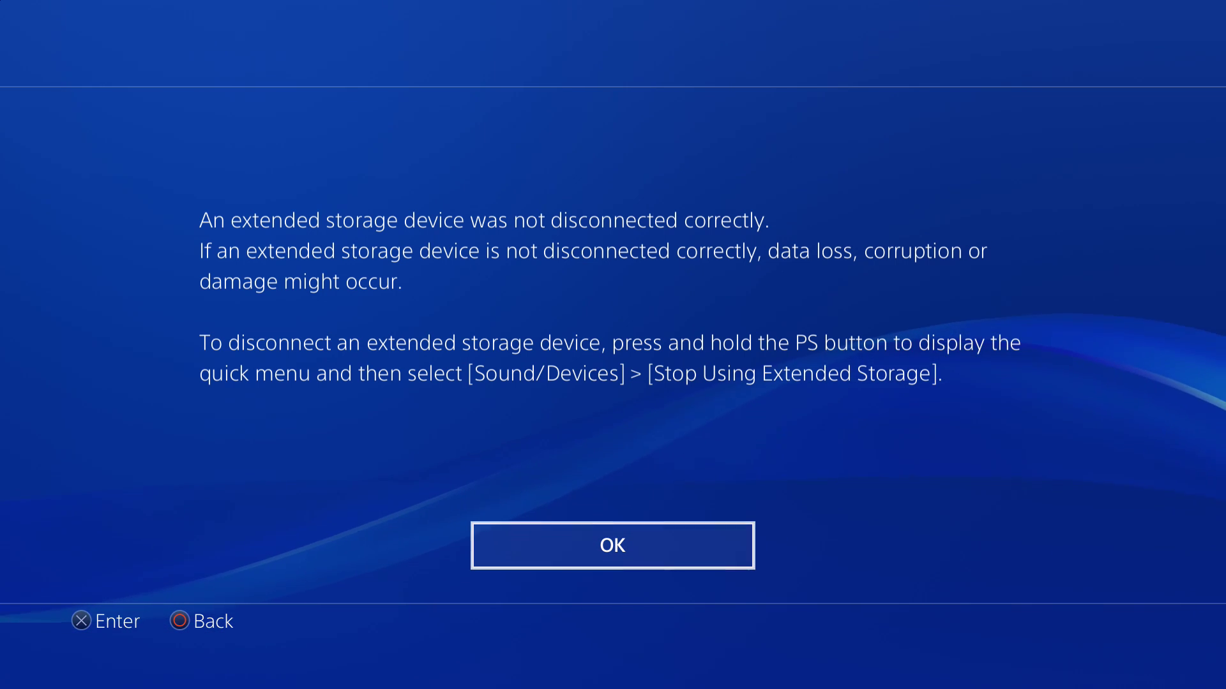
# - Acknowledge the improper-disconnection warning, then plug the USB drive back in
pyautogui.press('Return')
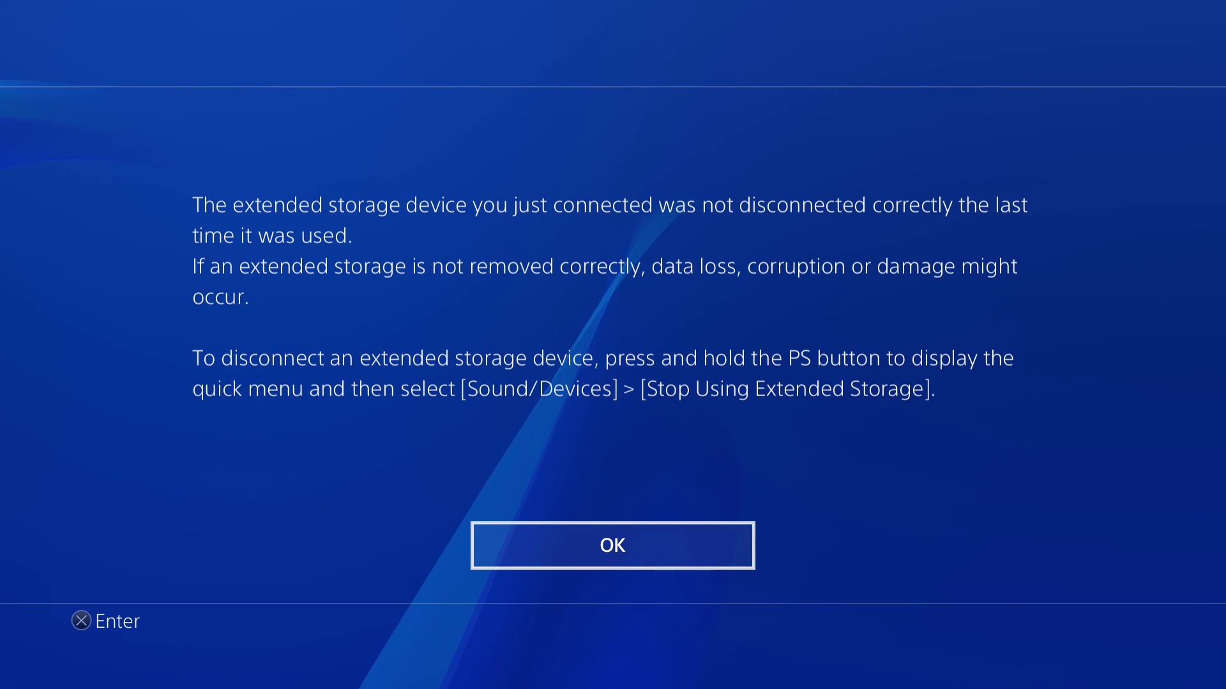
# - Dismiss the not-removed-correctly notice and confirm repairing the extended storage drive
pyautogui.press('Return')
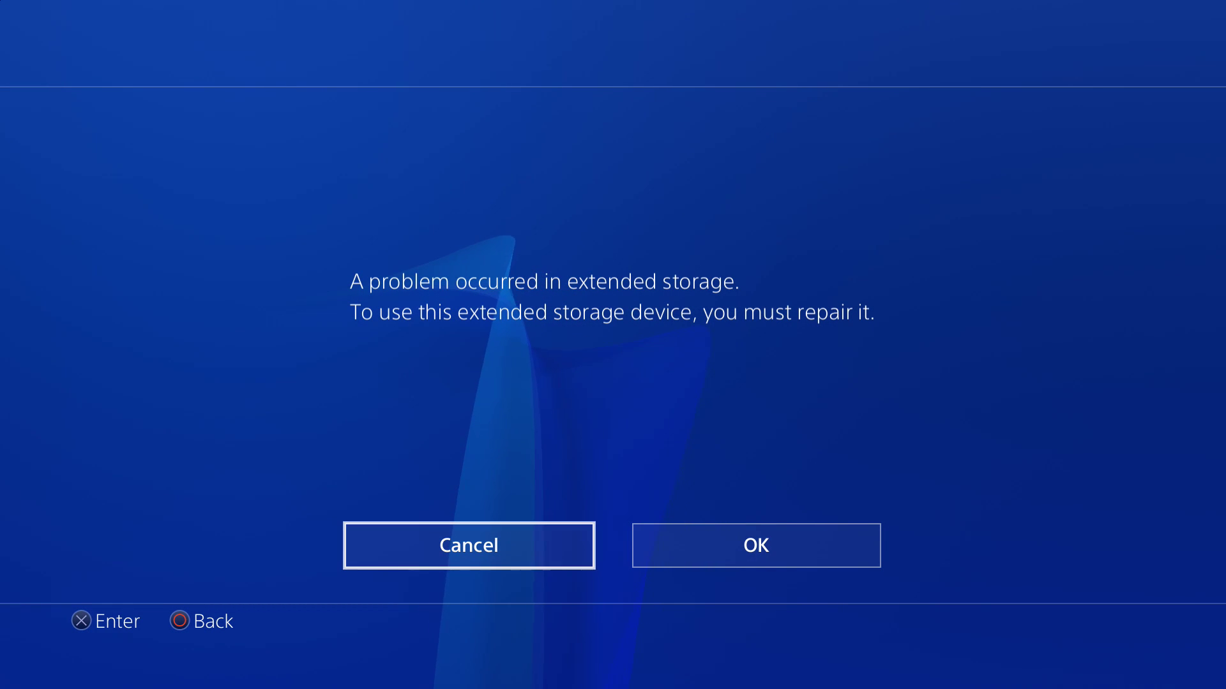
pyautogui.press('Right')
pyautogui.press('Return')
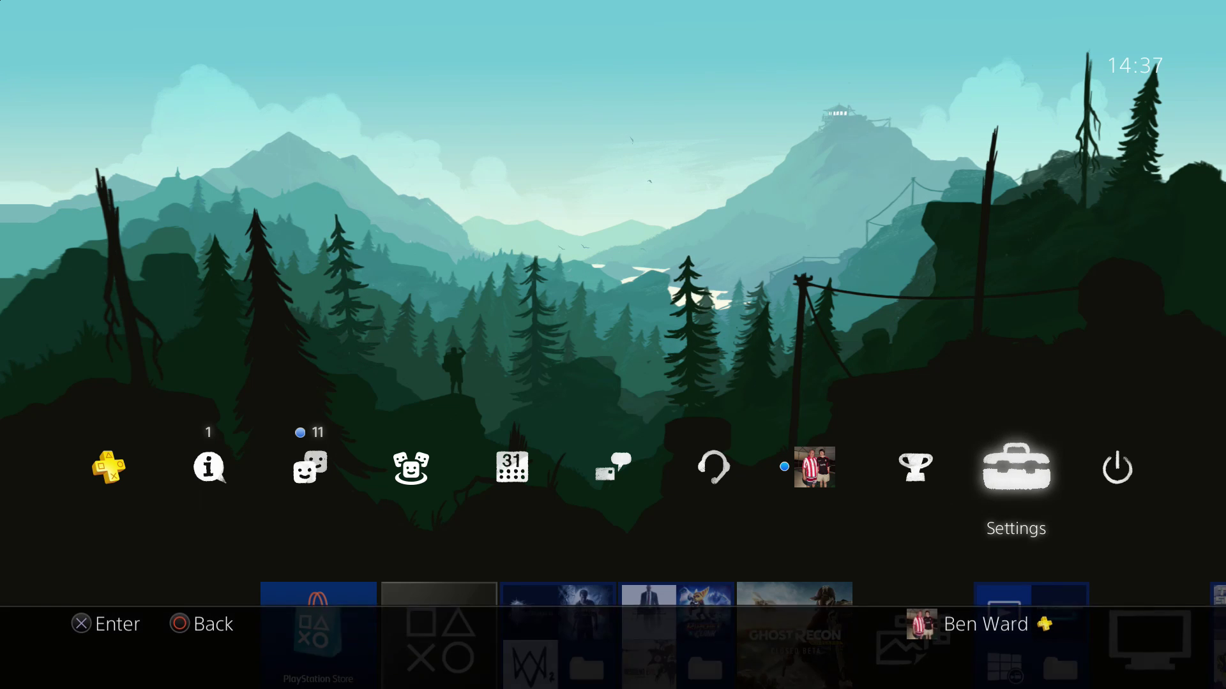
# - View Stop Using Extended Storage in the Quick Menu's Sound/Devices, then close the Quick Menu
pyautogui.press('super')
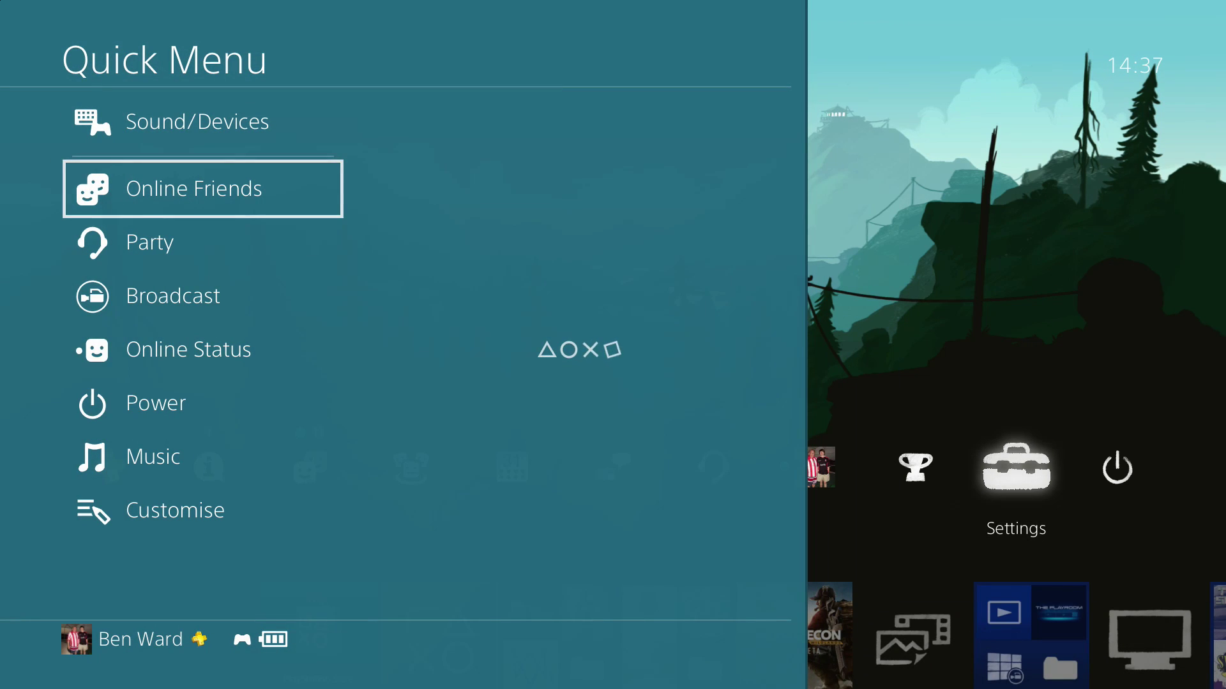
pyautogui.press('Down')
pyautogui.press('Down')
pyautogui.press('Down')
pyautogui.press('Down')
pyautogui.press('Down')
pyautogui.press('Up')
pyautogui.press('Up')
pyautogui.press('Up')
pyautogui.press('Up')
pyautogui.press('Up')
pyautogui.press('Up')
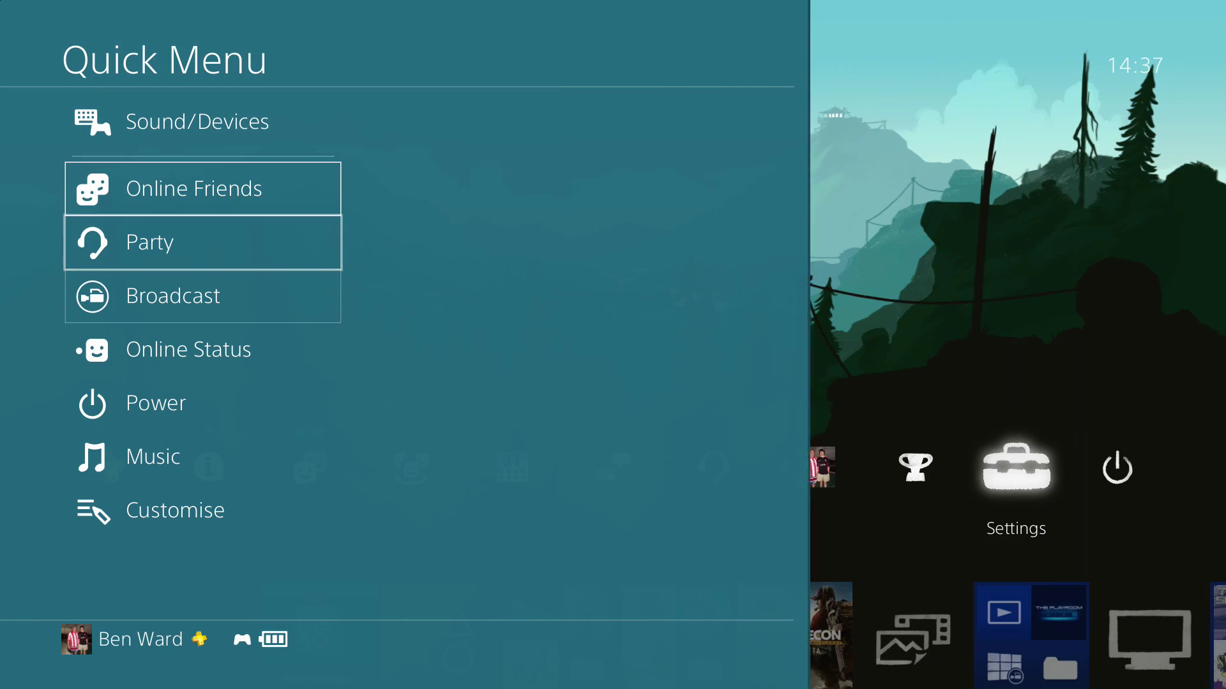
pyautogui.press('Return')
pyautogui.press('Down')
pyautogui.press('Down')
pyautogui.press('Down')
pyautogui.press('Down')
pyautogui.press('Down')
pyautogui.press('Down')
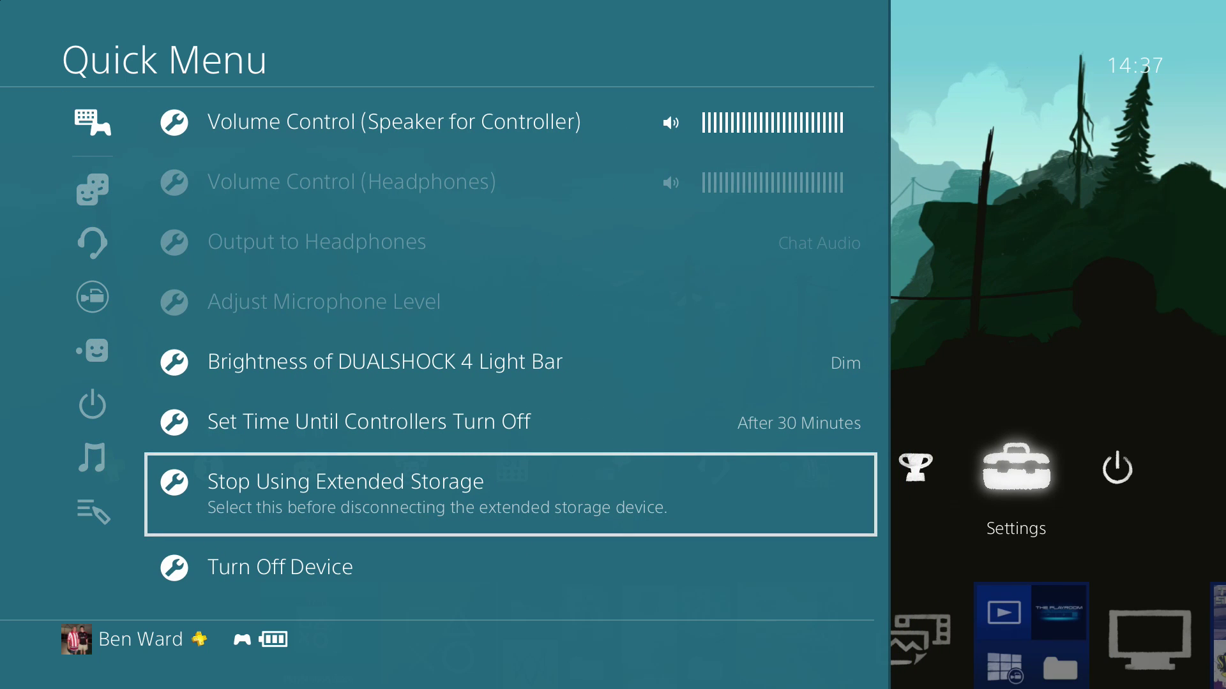
pyautogui.press('Escape')
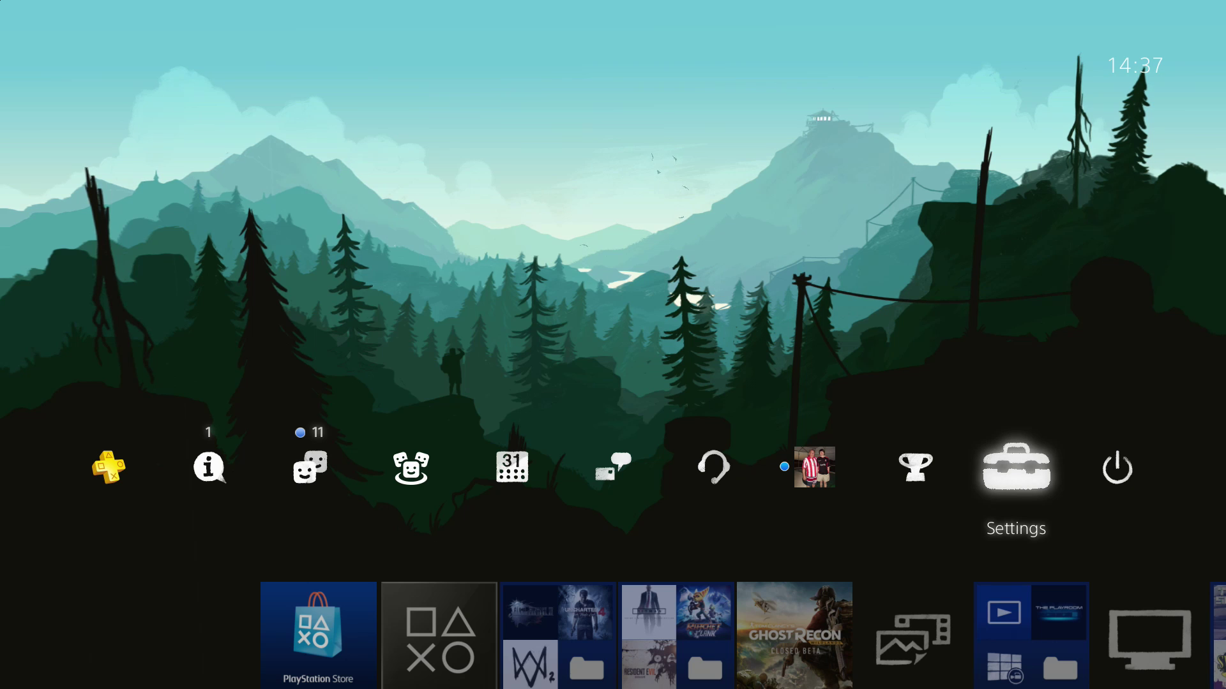
pyautogui.press('super')
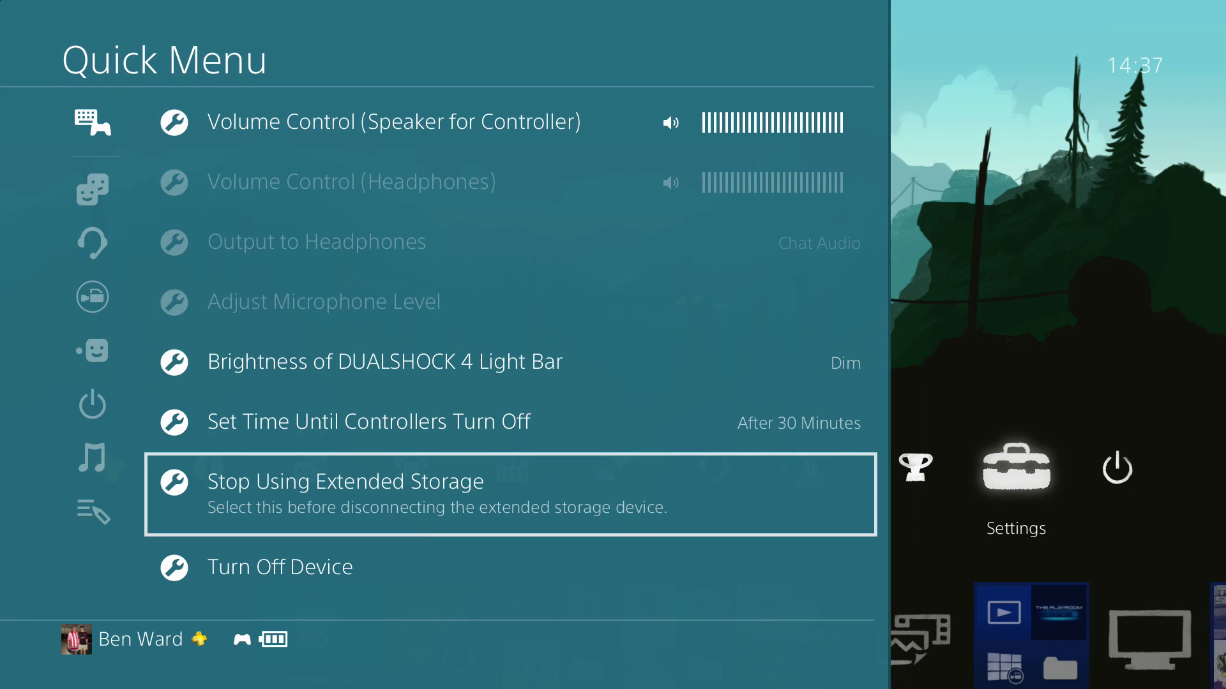
pyautogui.press('Left')
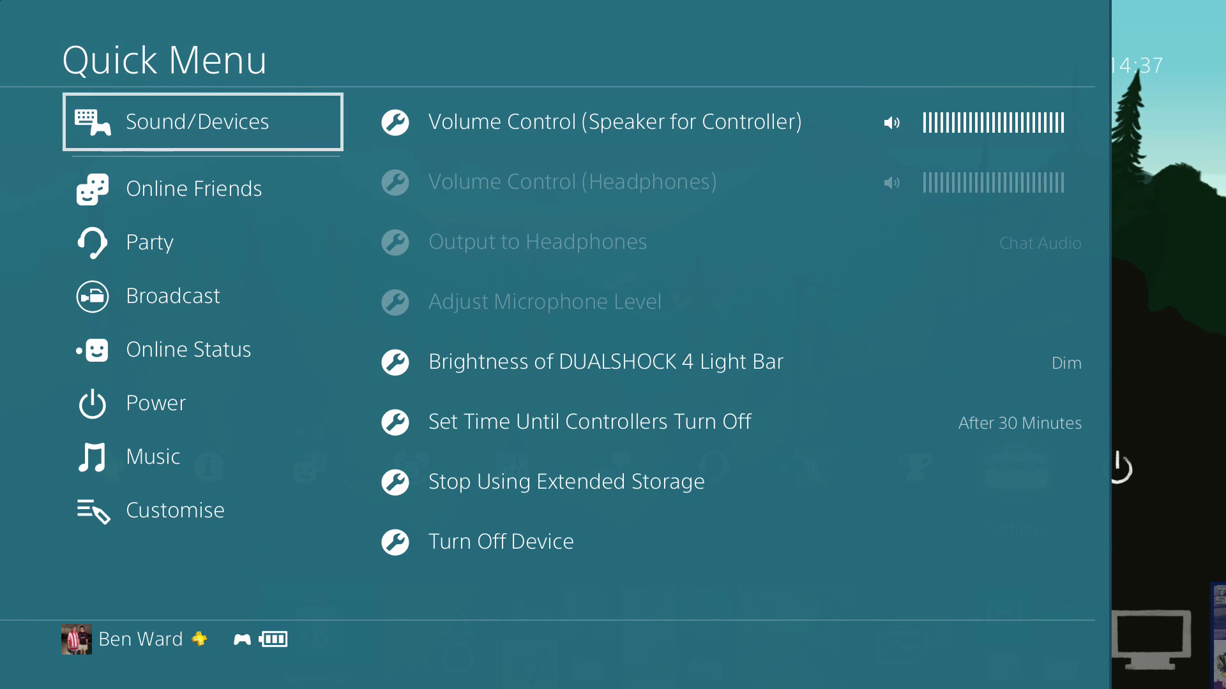
pyautogui.press('Escape')
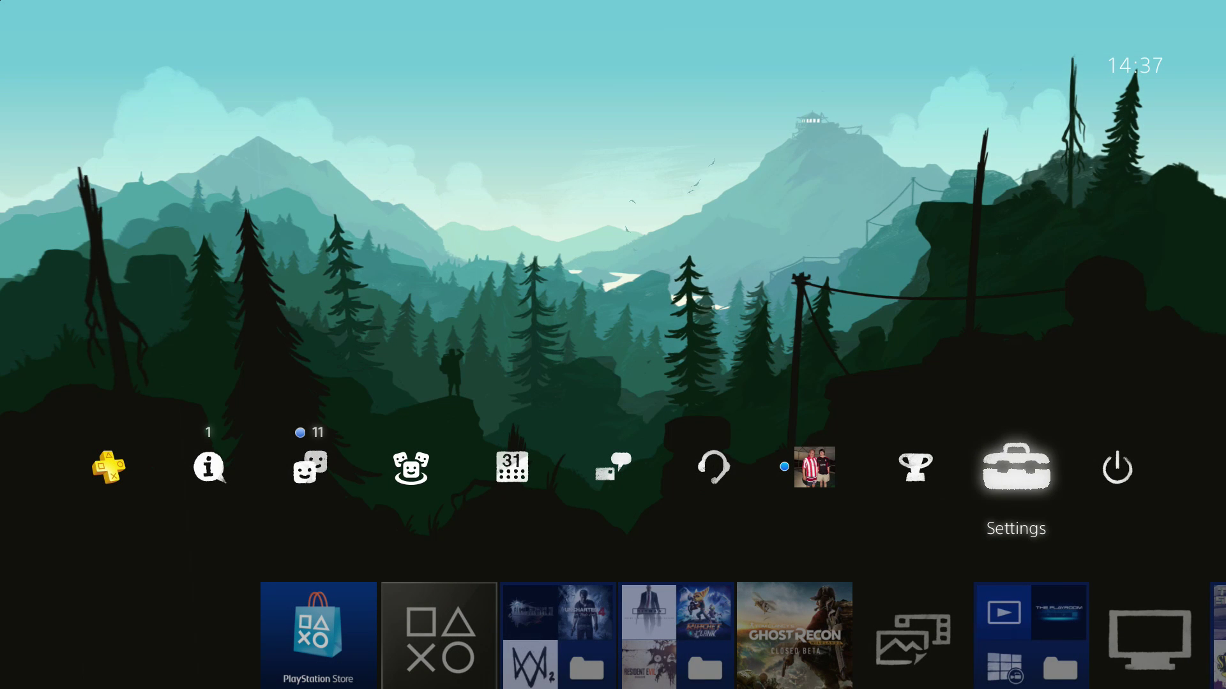
pyautogui.press('Return')
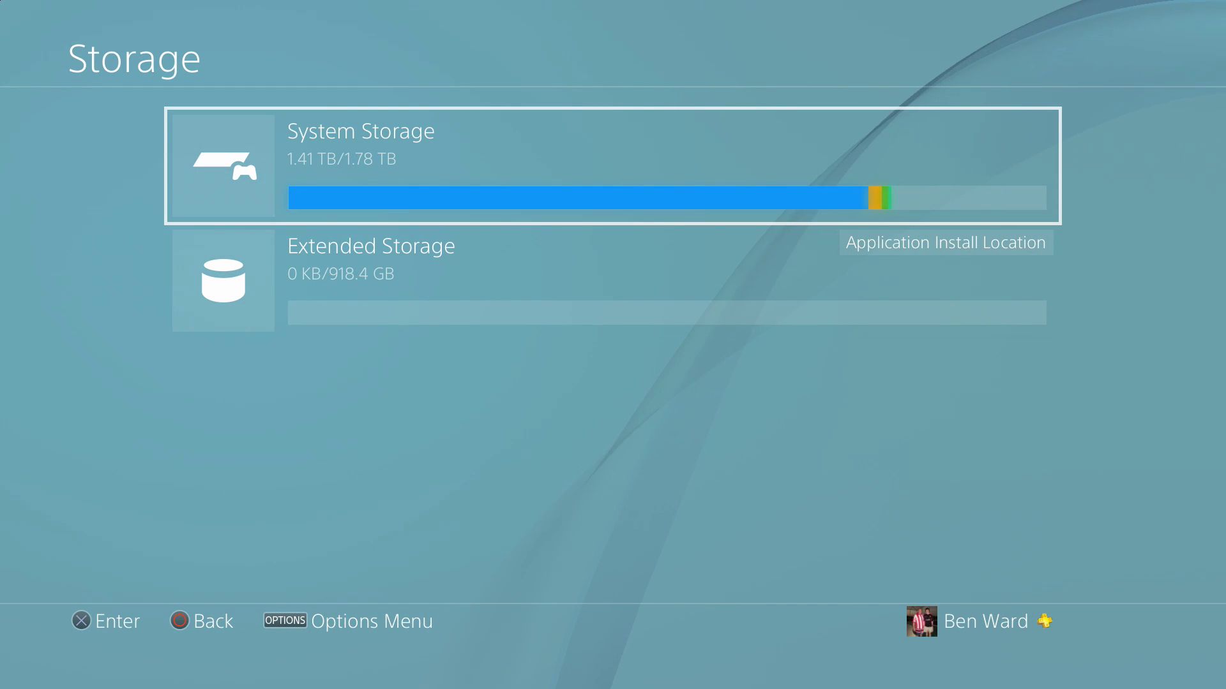
pyautogui.press('Down')
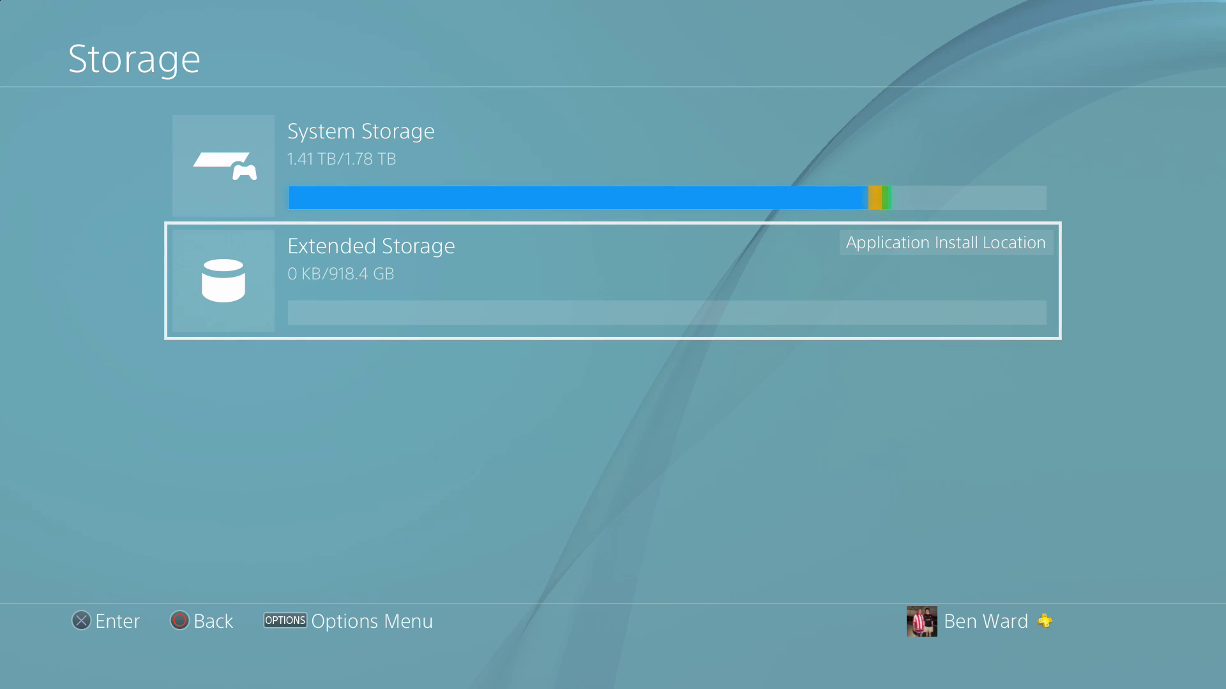
pyautogui.press('Up')
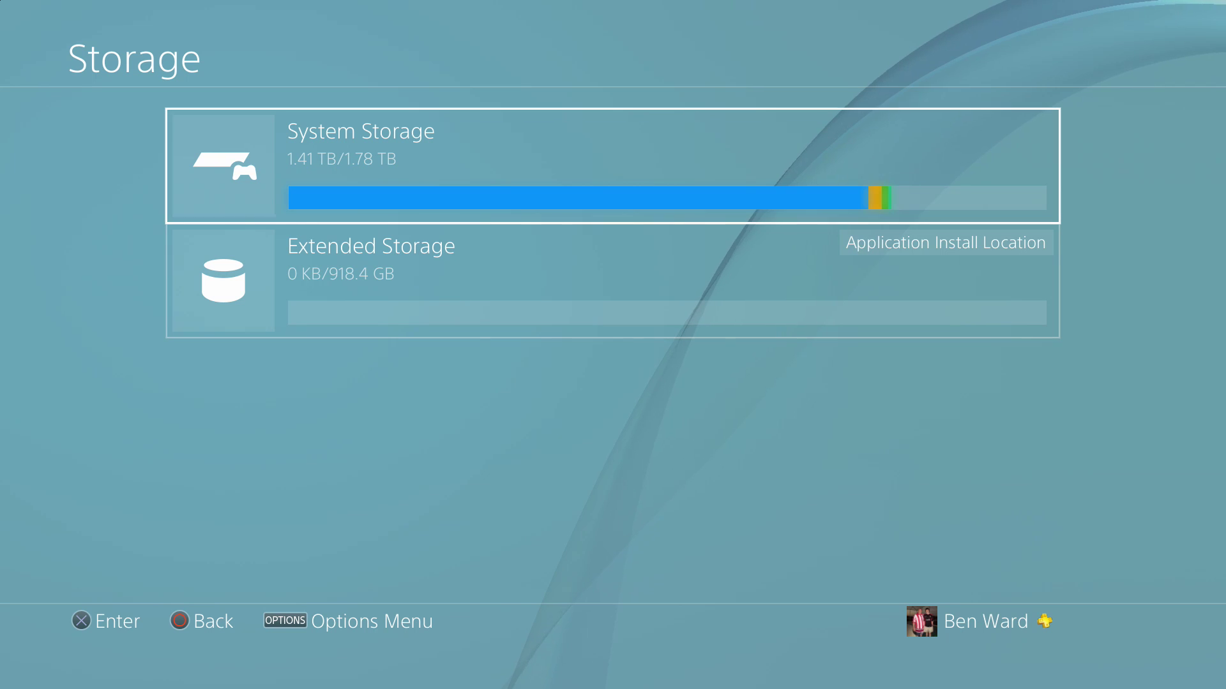
pyautogui.press('Down')
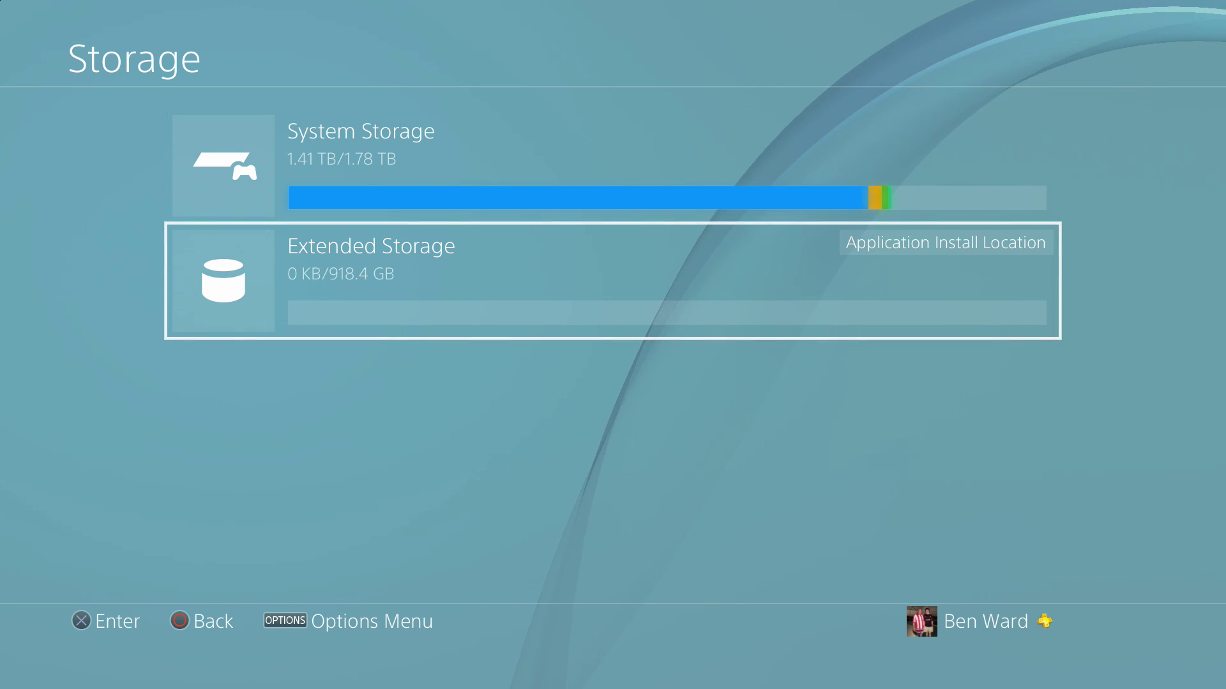
pyautogui.press('Up')
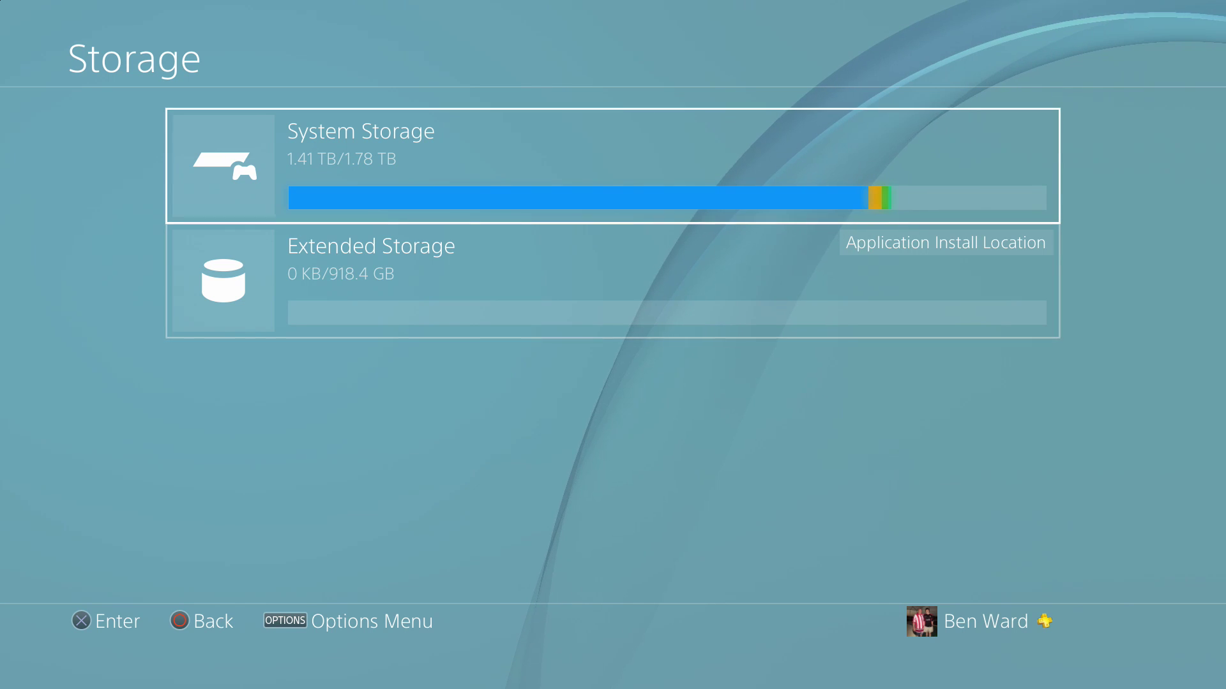
pyautogui.press('Down')
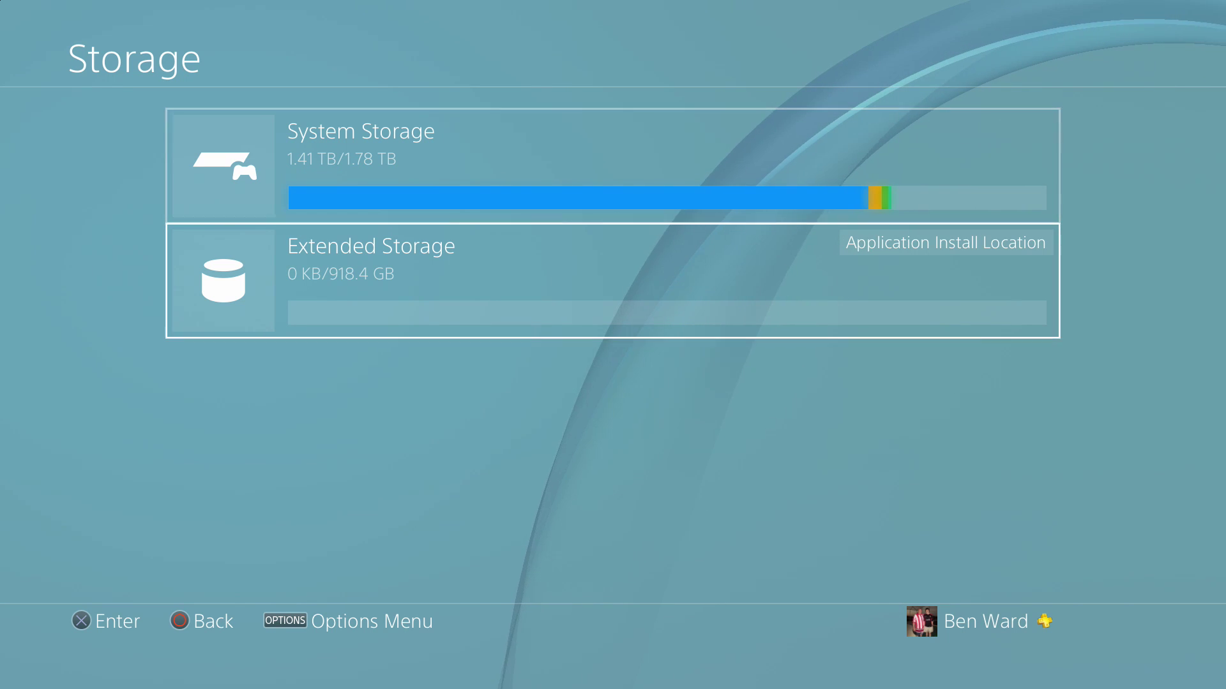